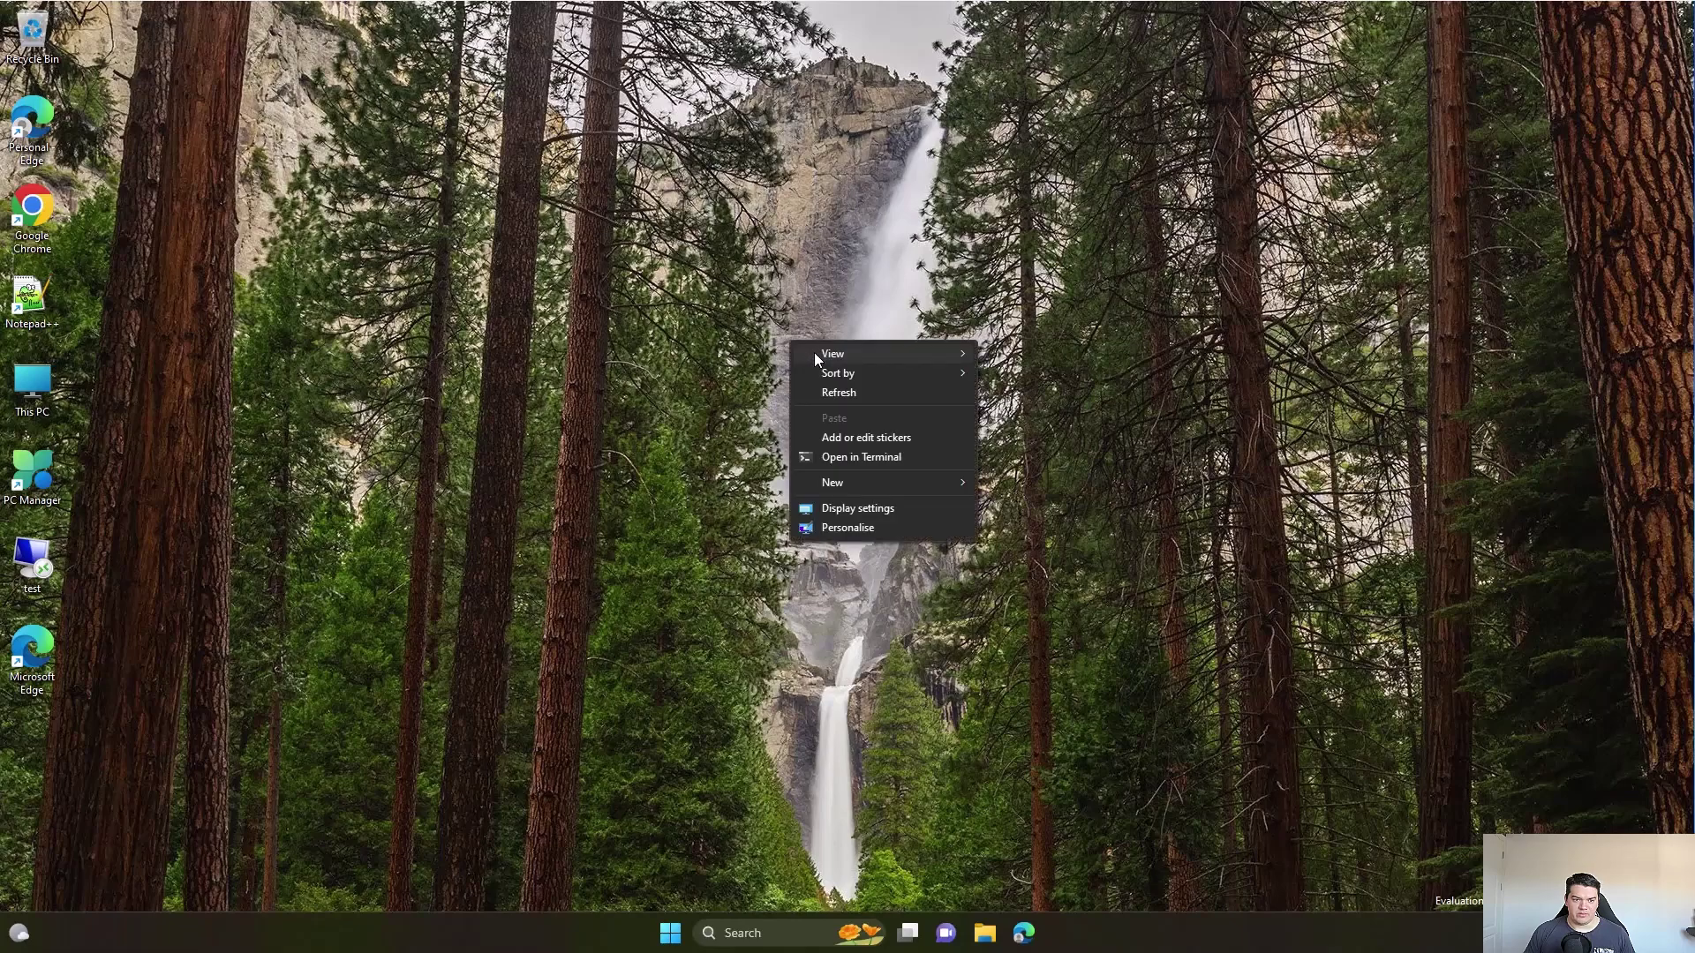
View the Personalisation Themes page in Settings, then minimise Settings to show the desktop.
click(836, 527)
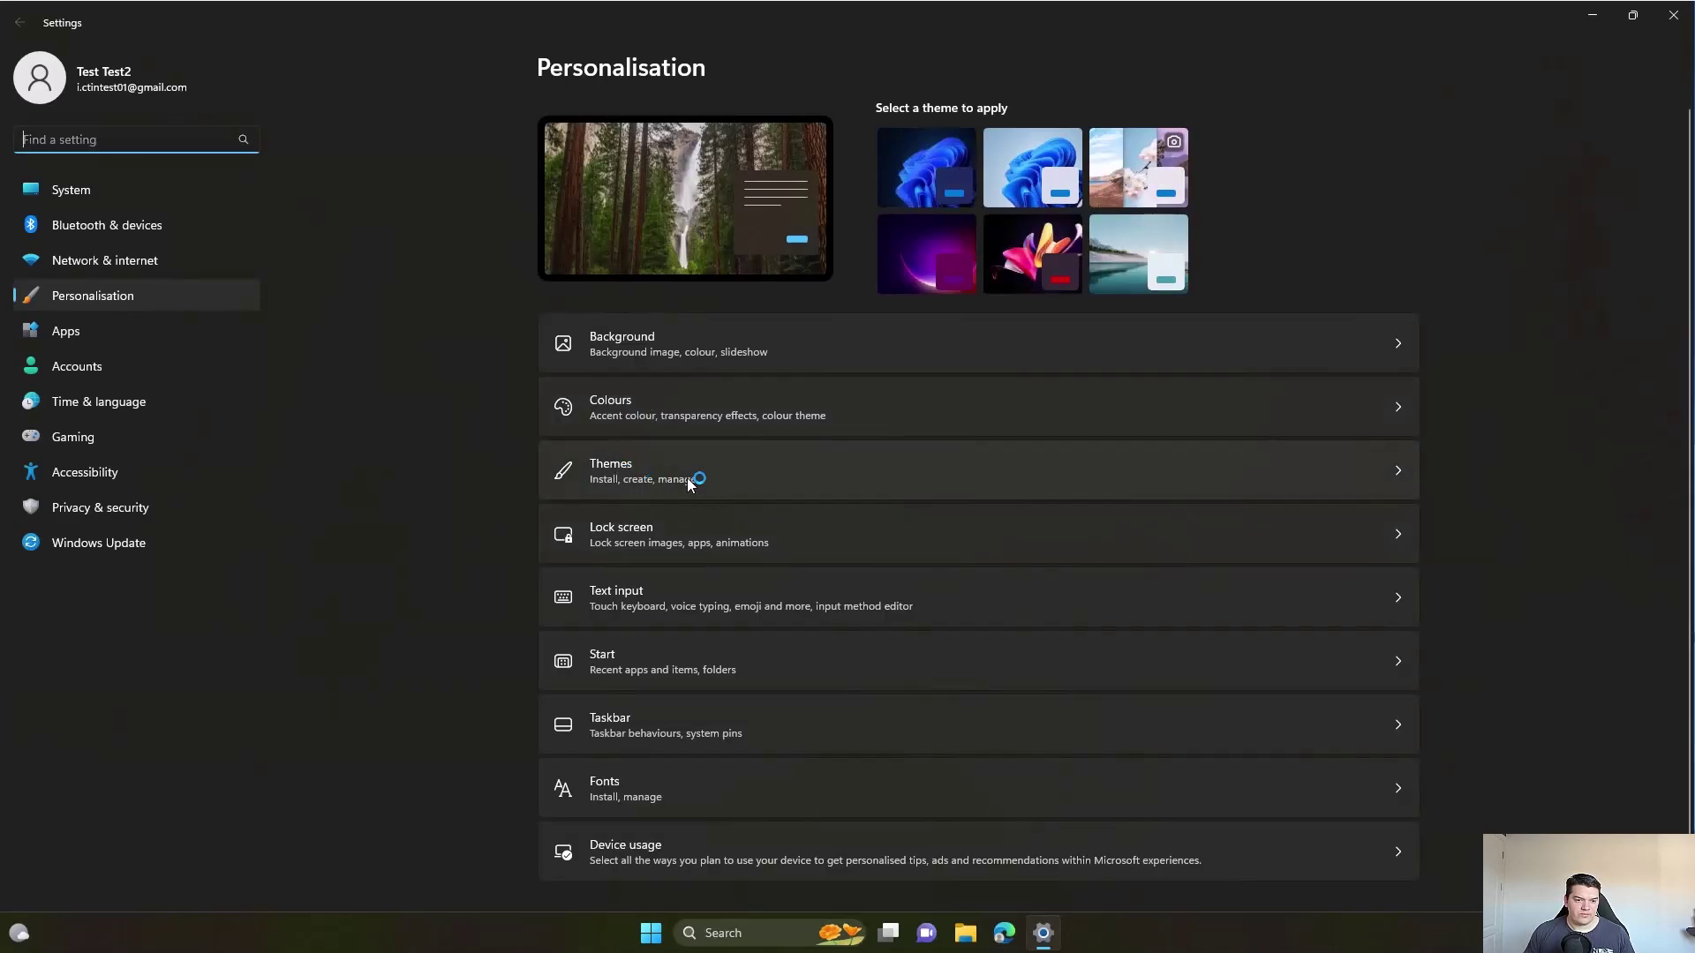
click(640, 481)
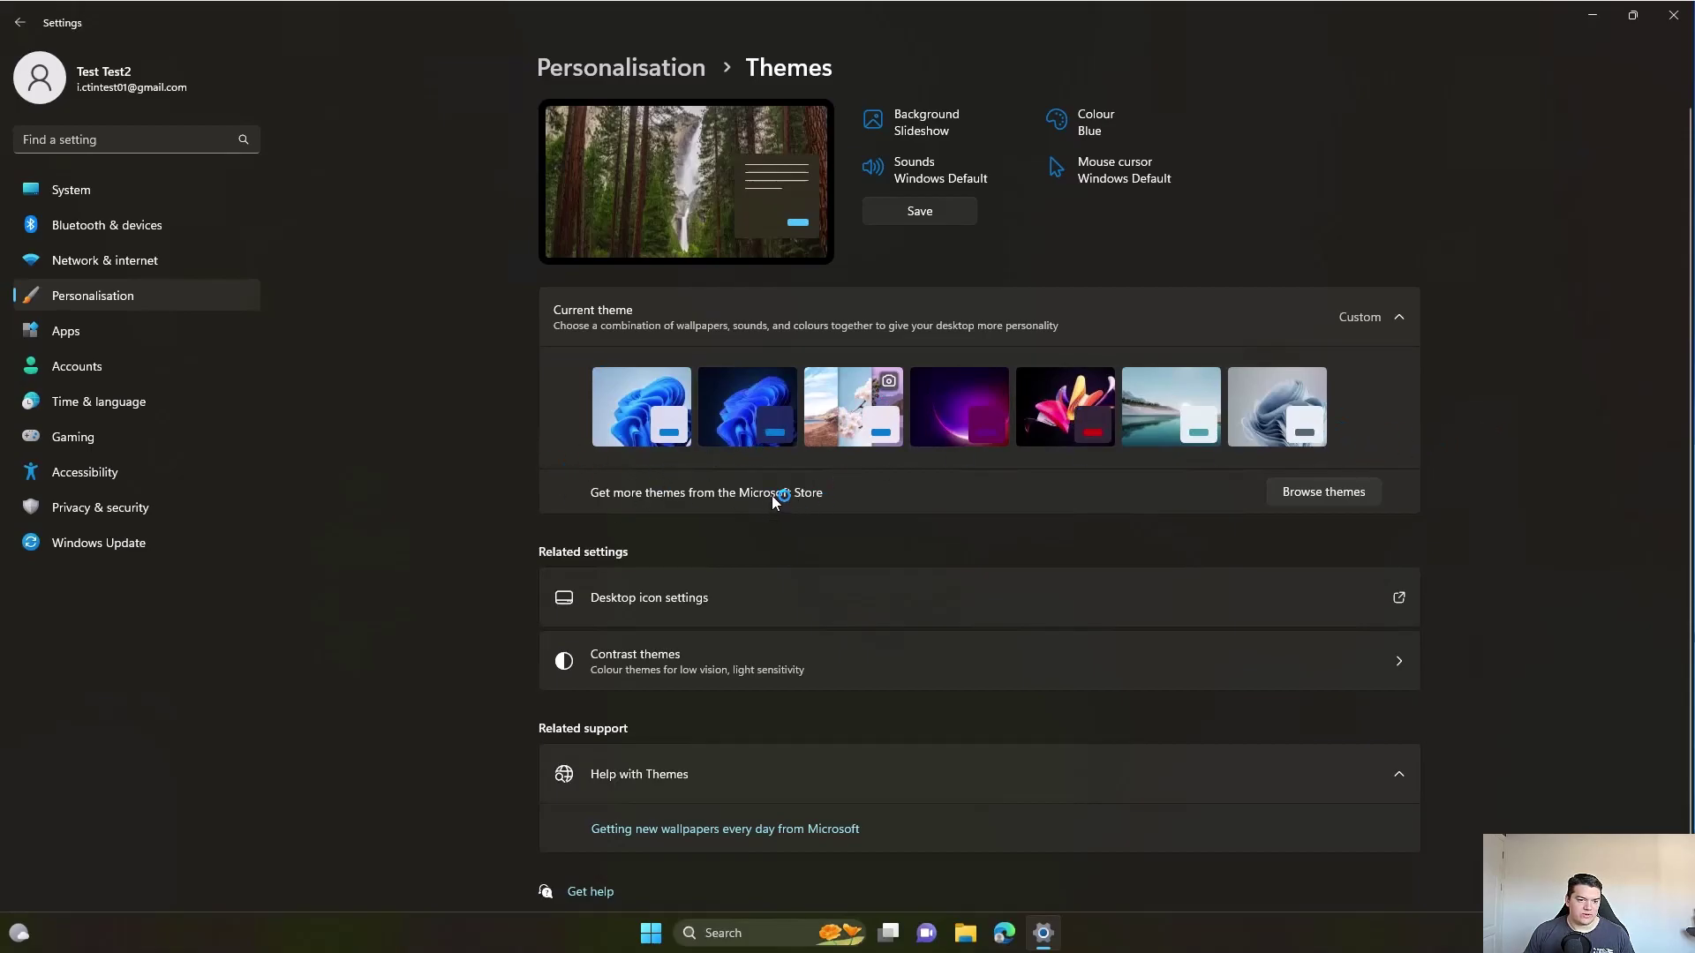
click(1597, 23)
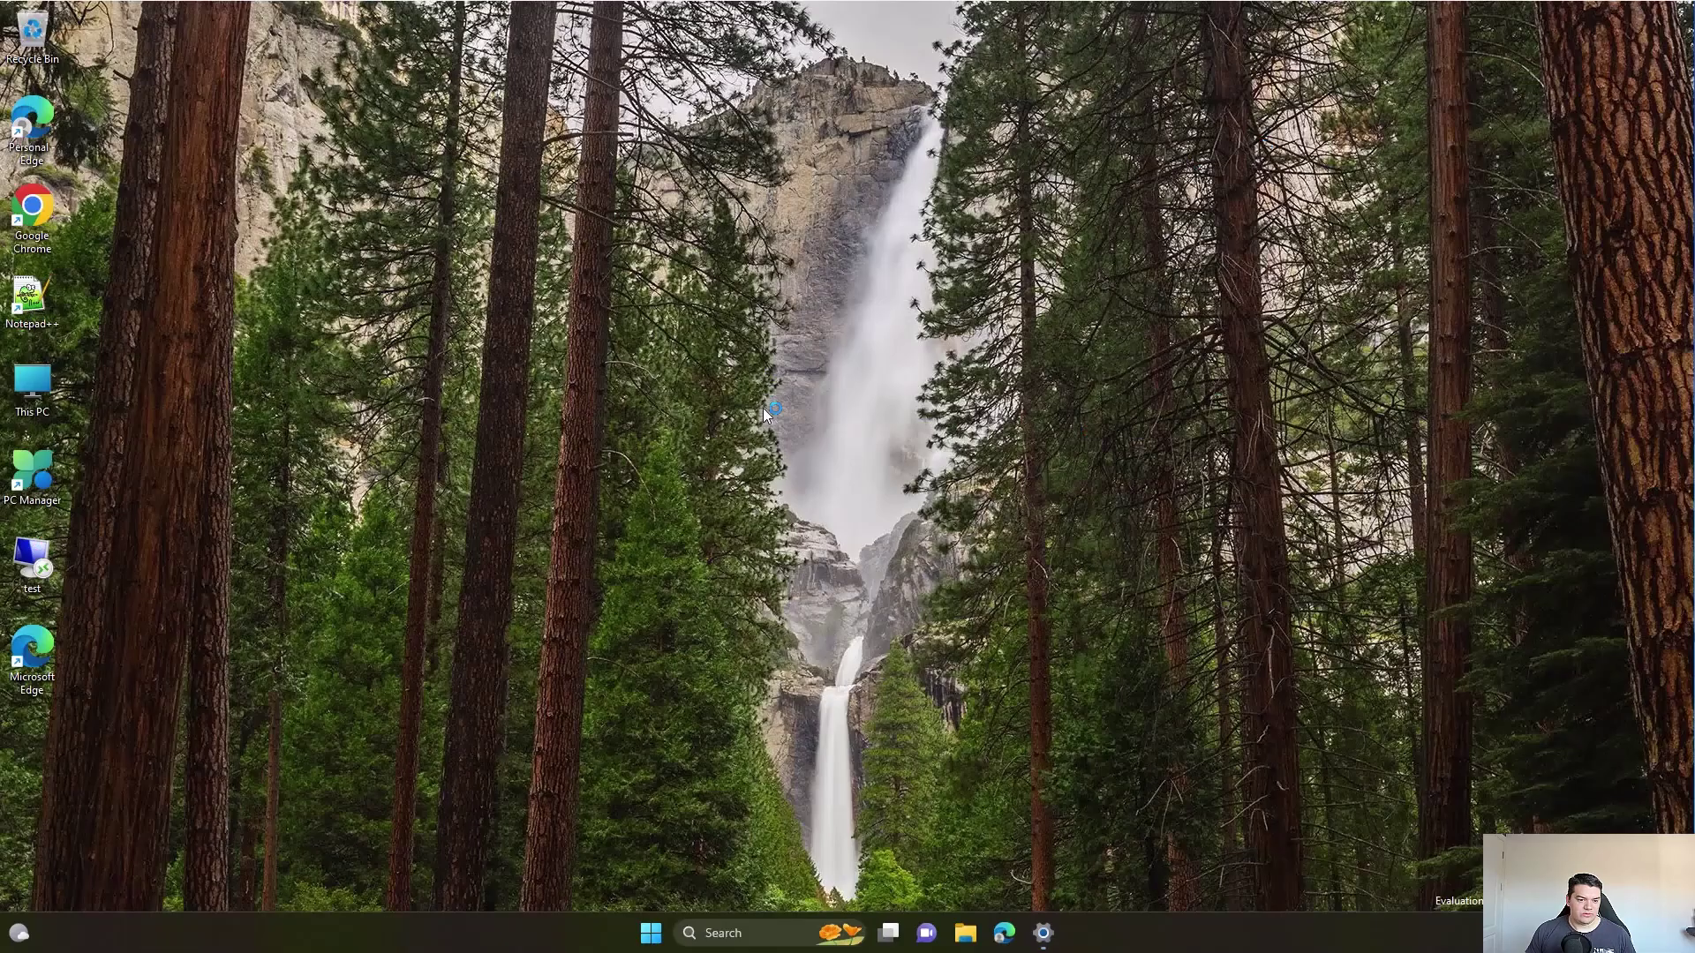
Launch Registry Editor via the Run box with regedit.
right_click(651, 934)
click(614, 828)
text(regedit)
key(Return)
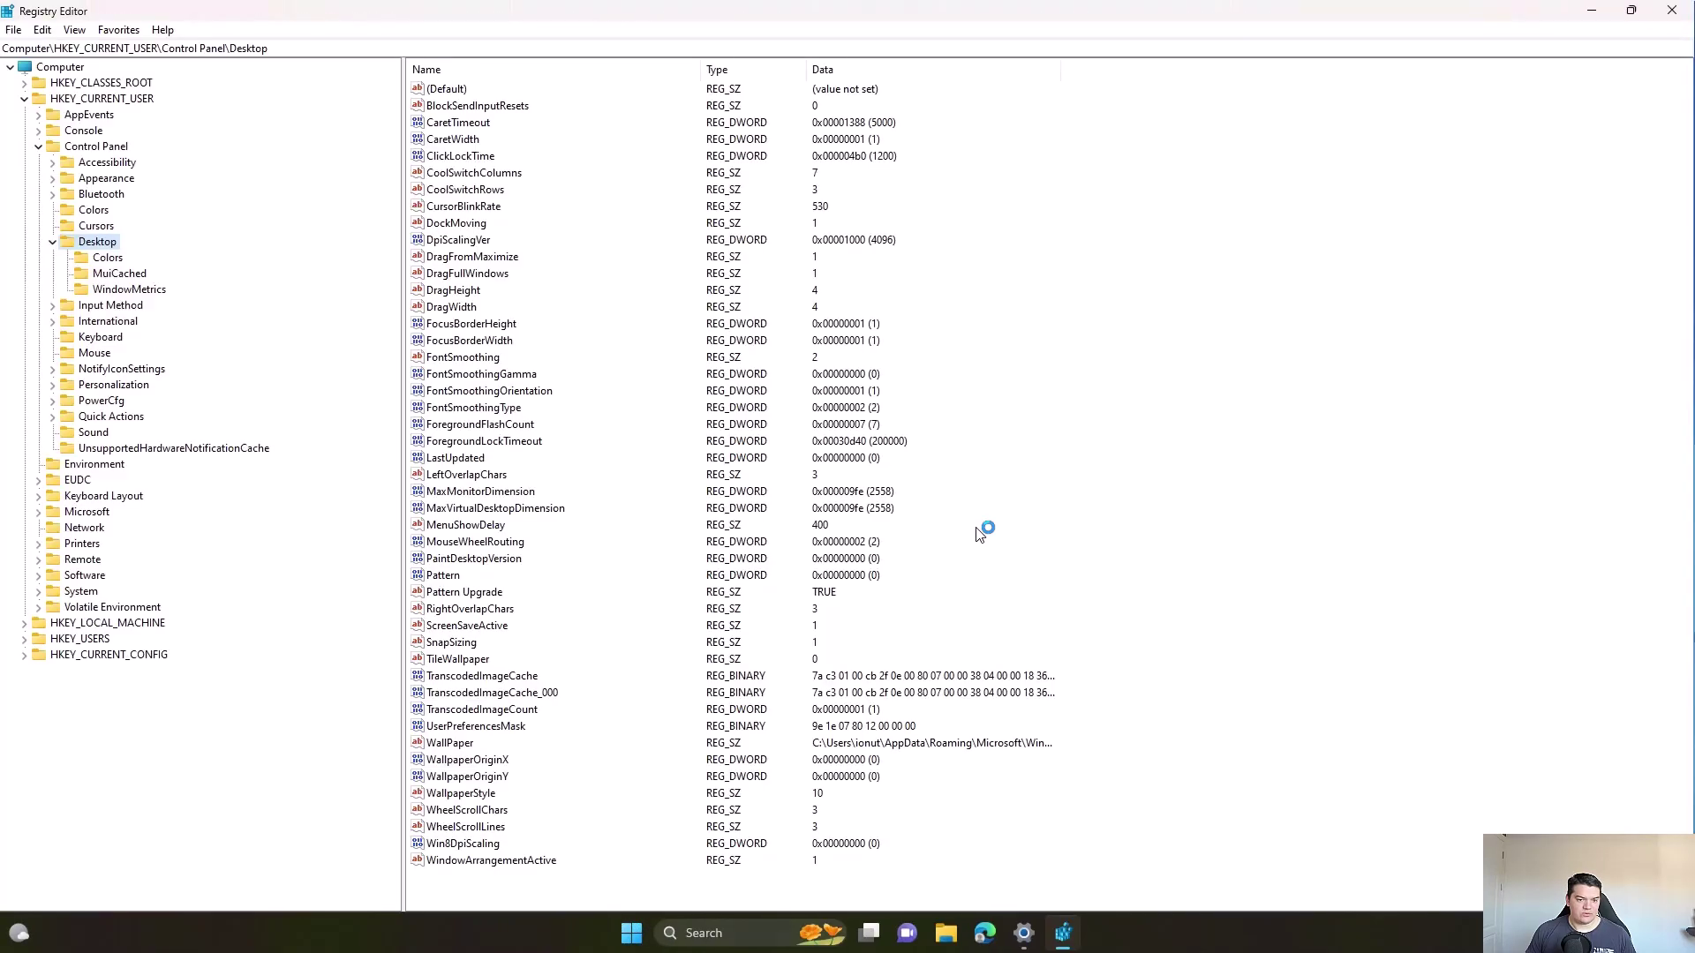
Collapse HKEY_CURRENT_USER and expand HKEY_LOCAL_MACHINE\SOFTWARE\Microsoft.
click(51, 241)
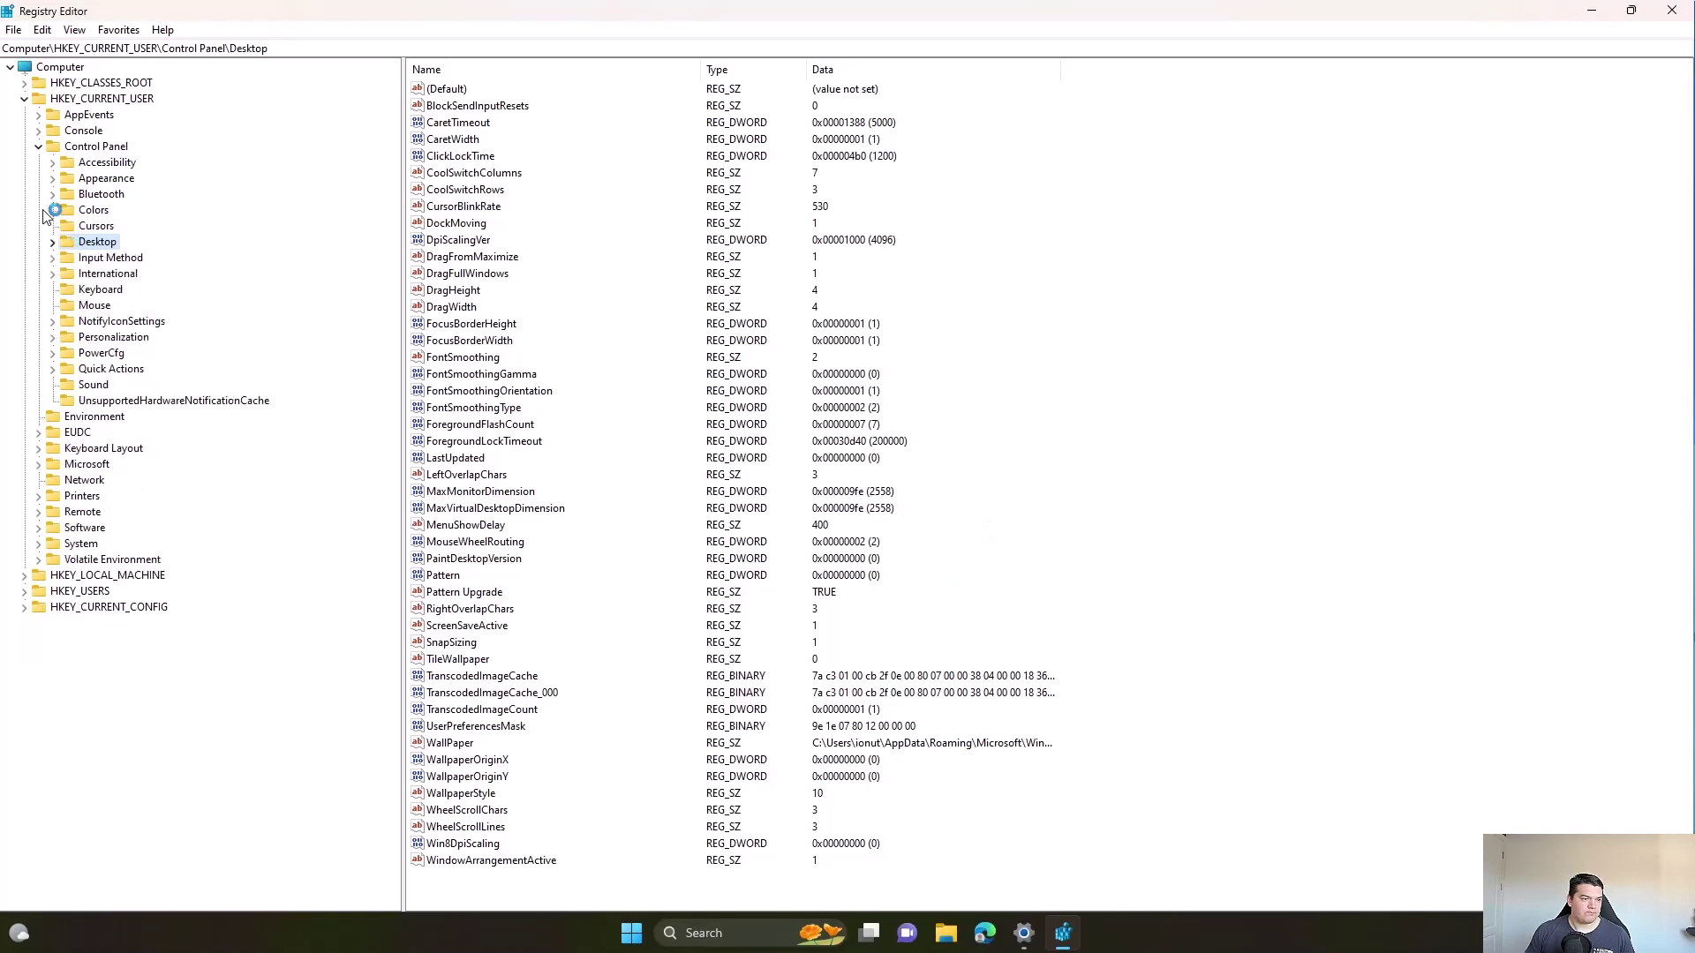
click(38, 145)
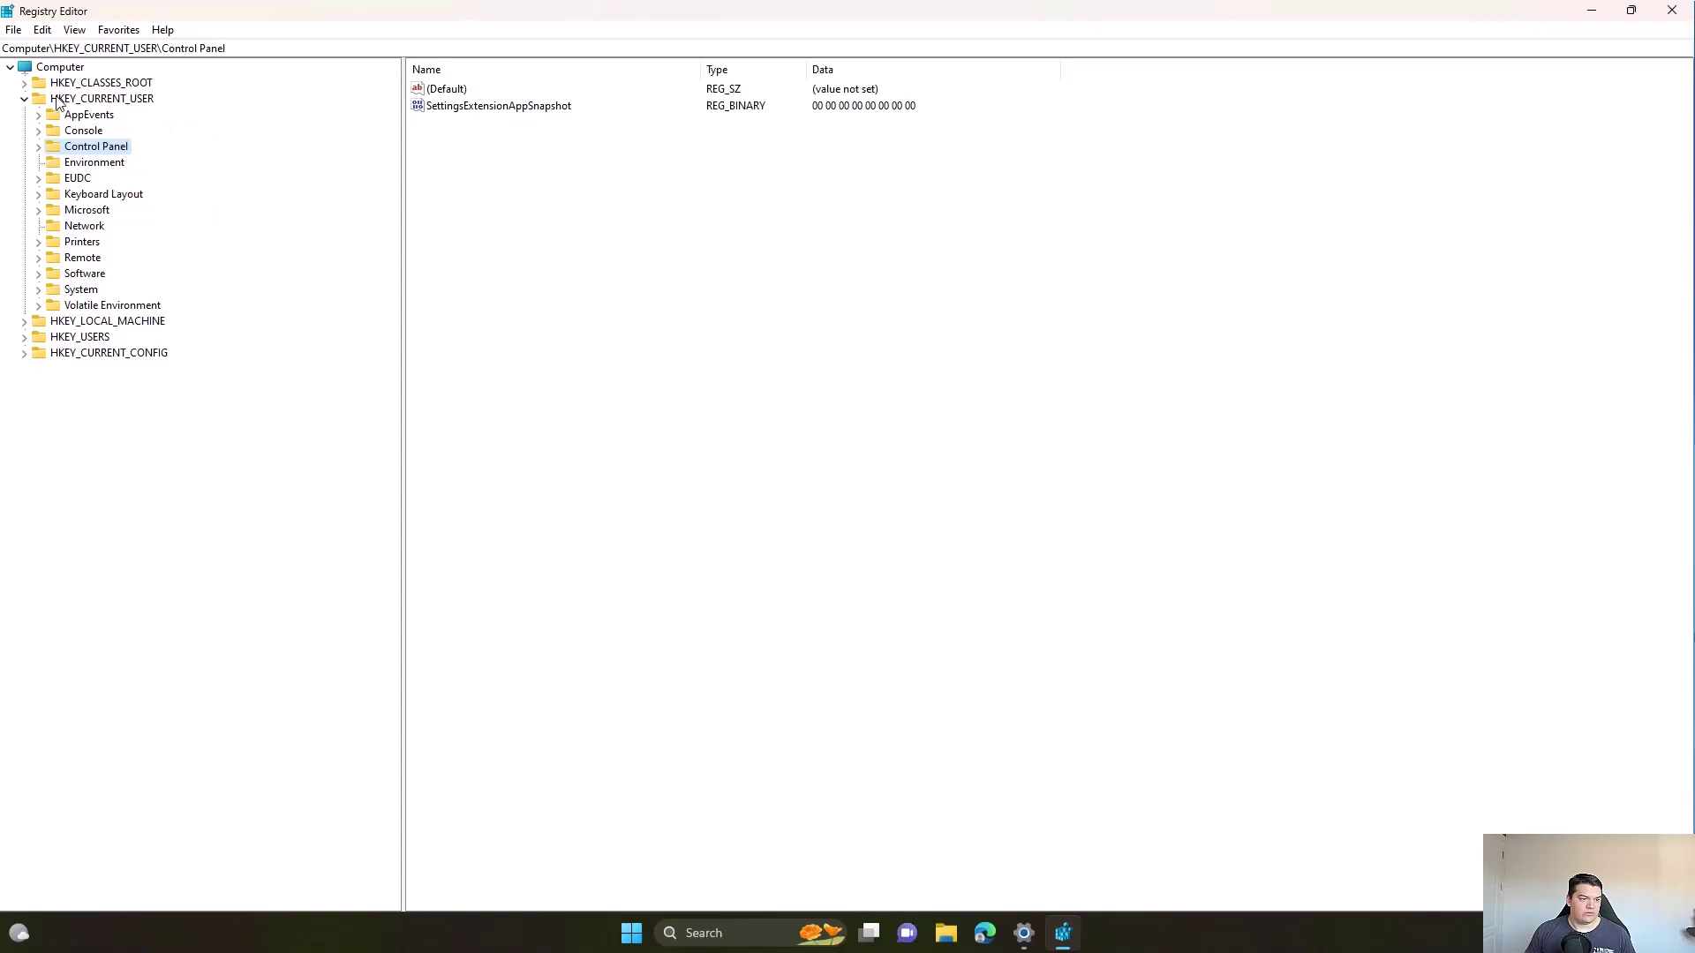
click(24, 98)
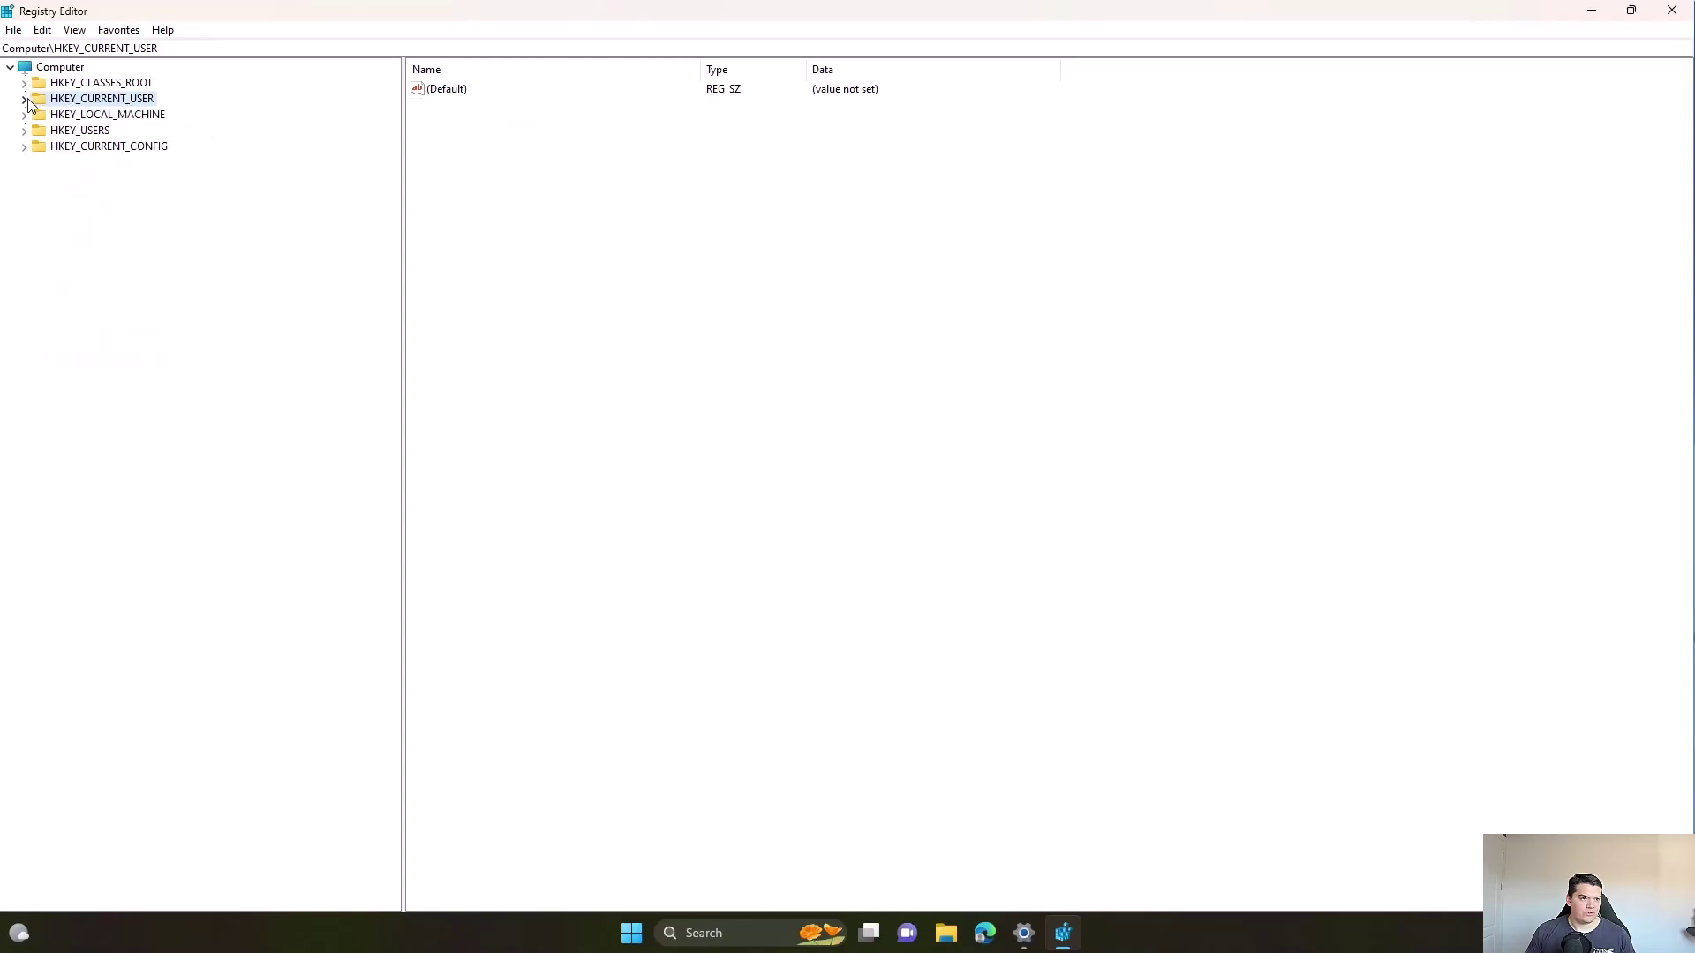
double_click(107, 114)
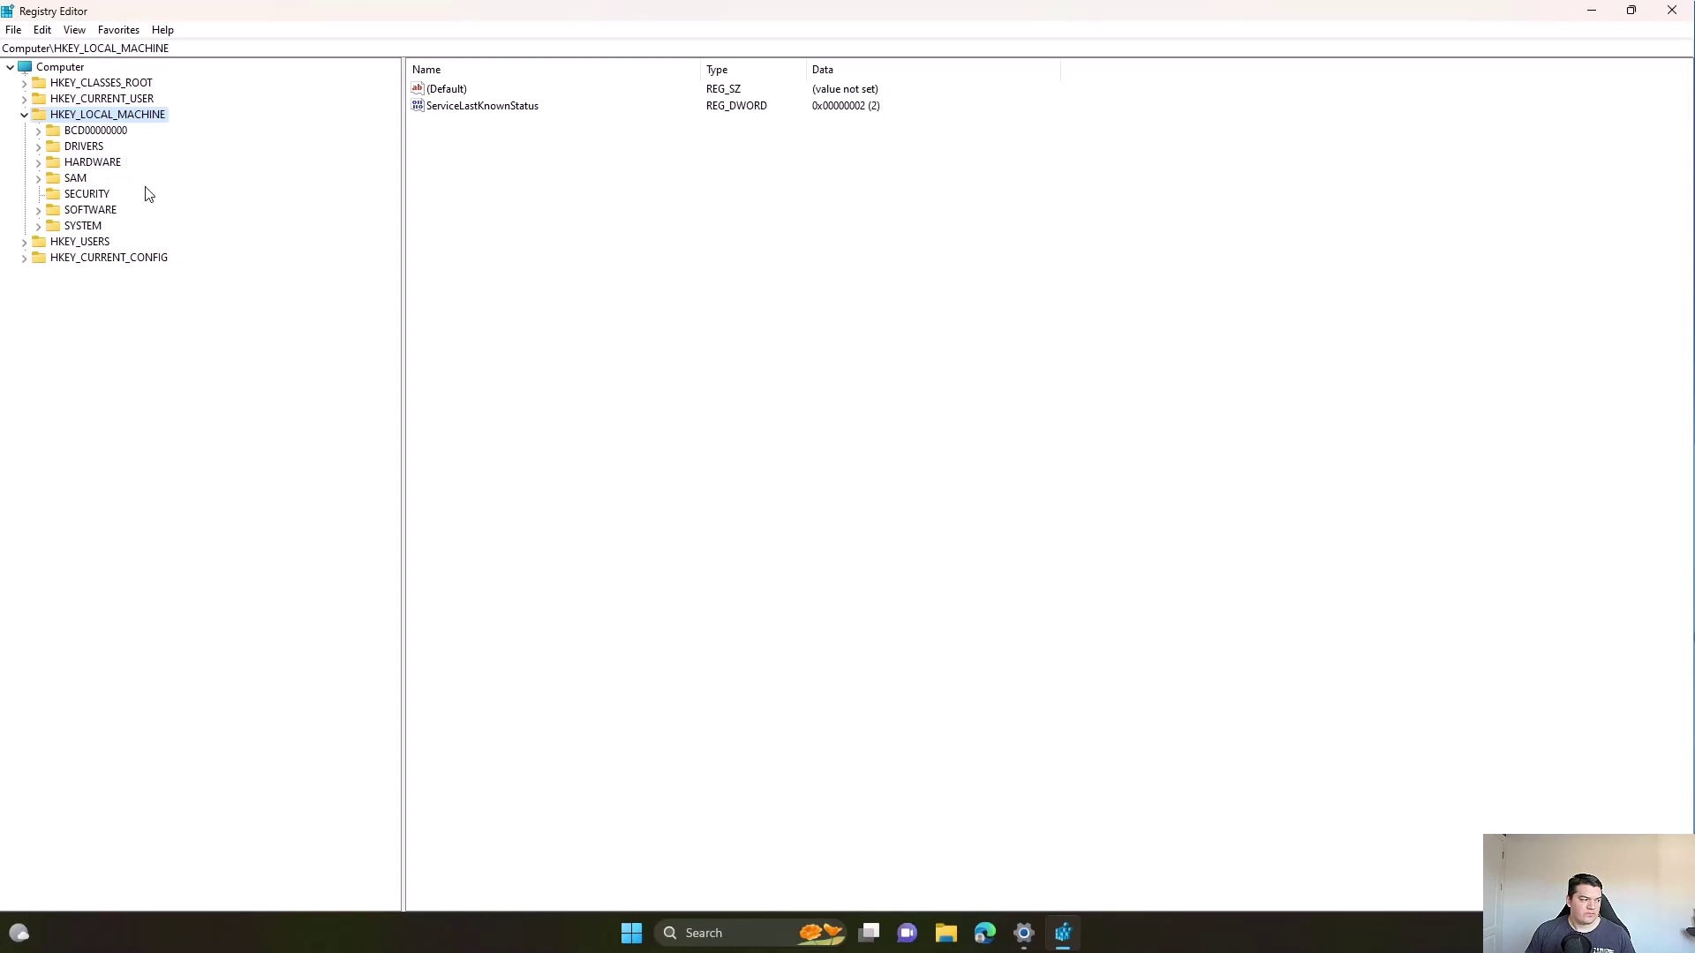
double_click(83, 210)
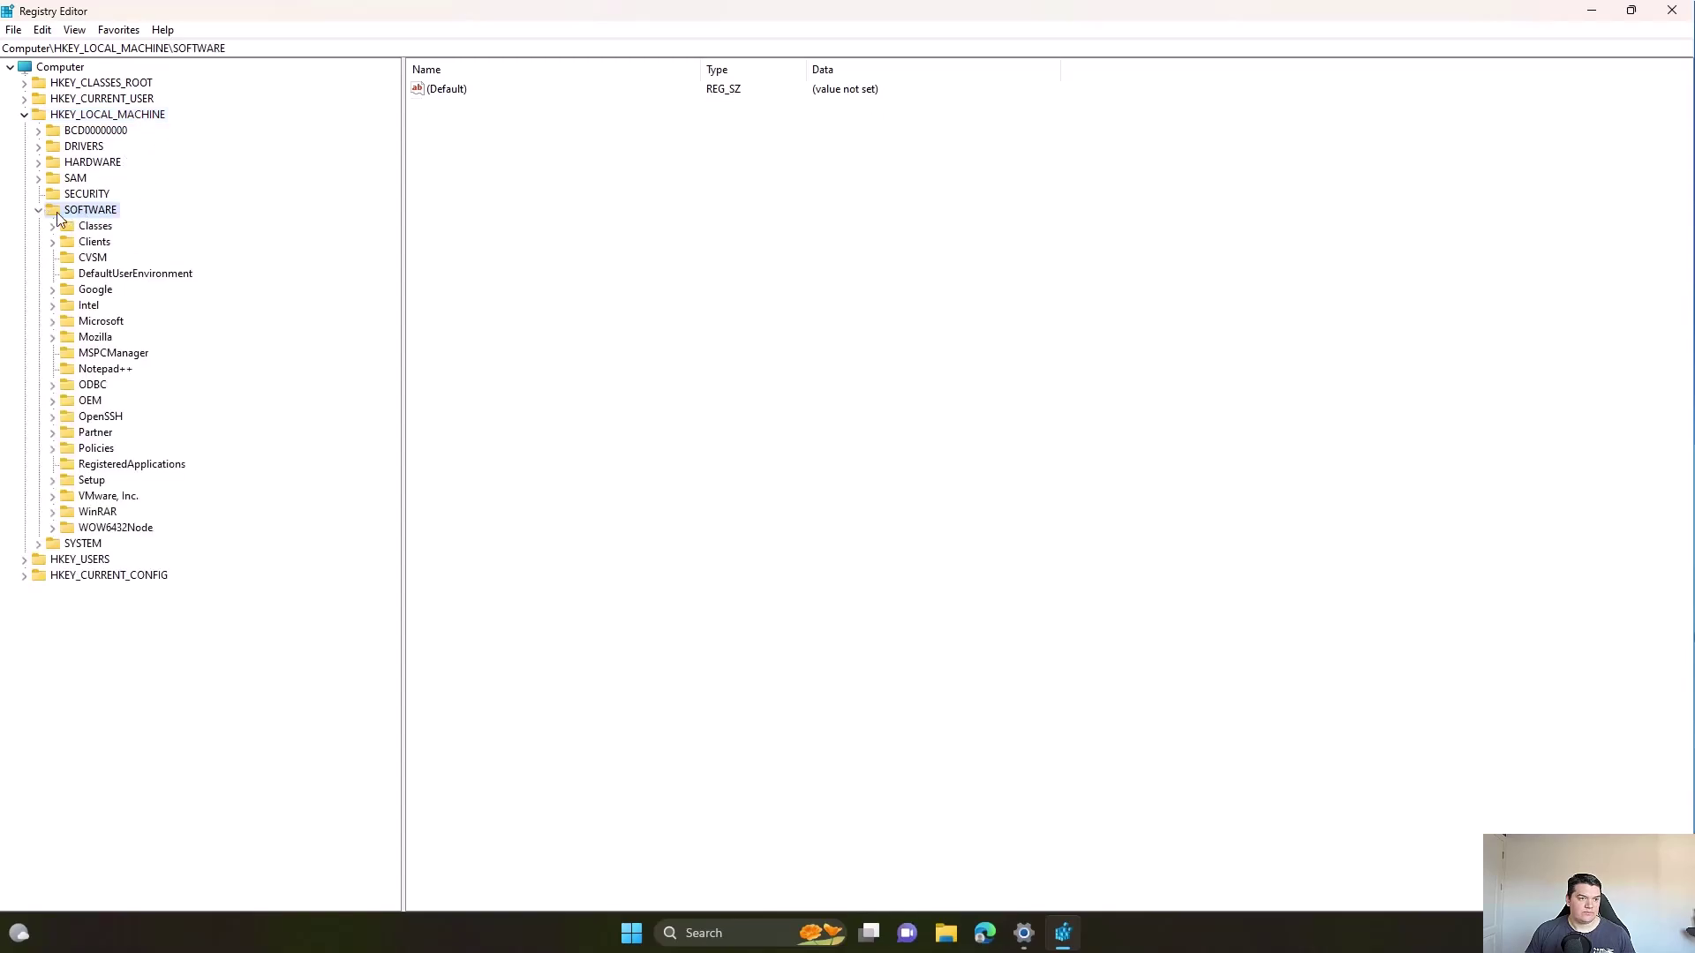
click(101, 322)
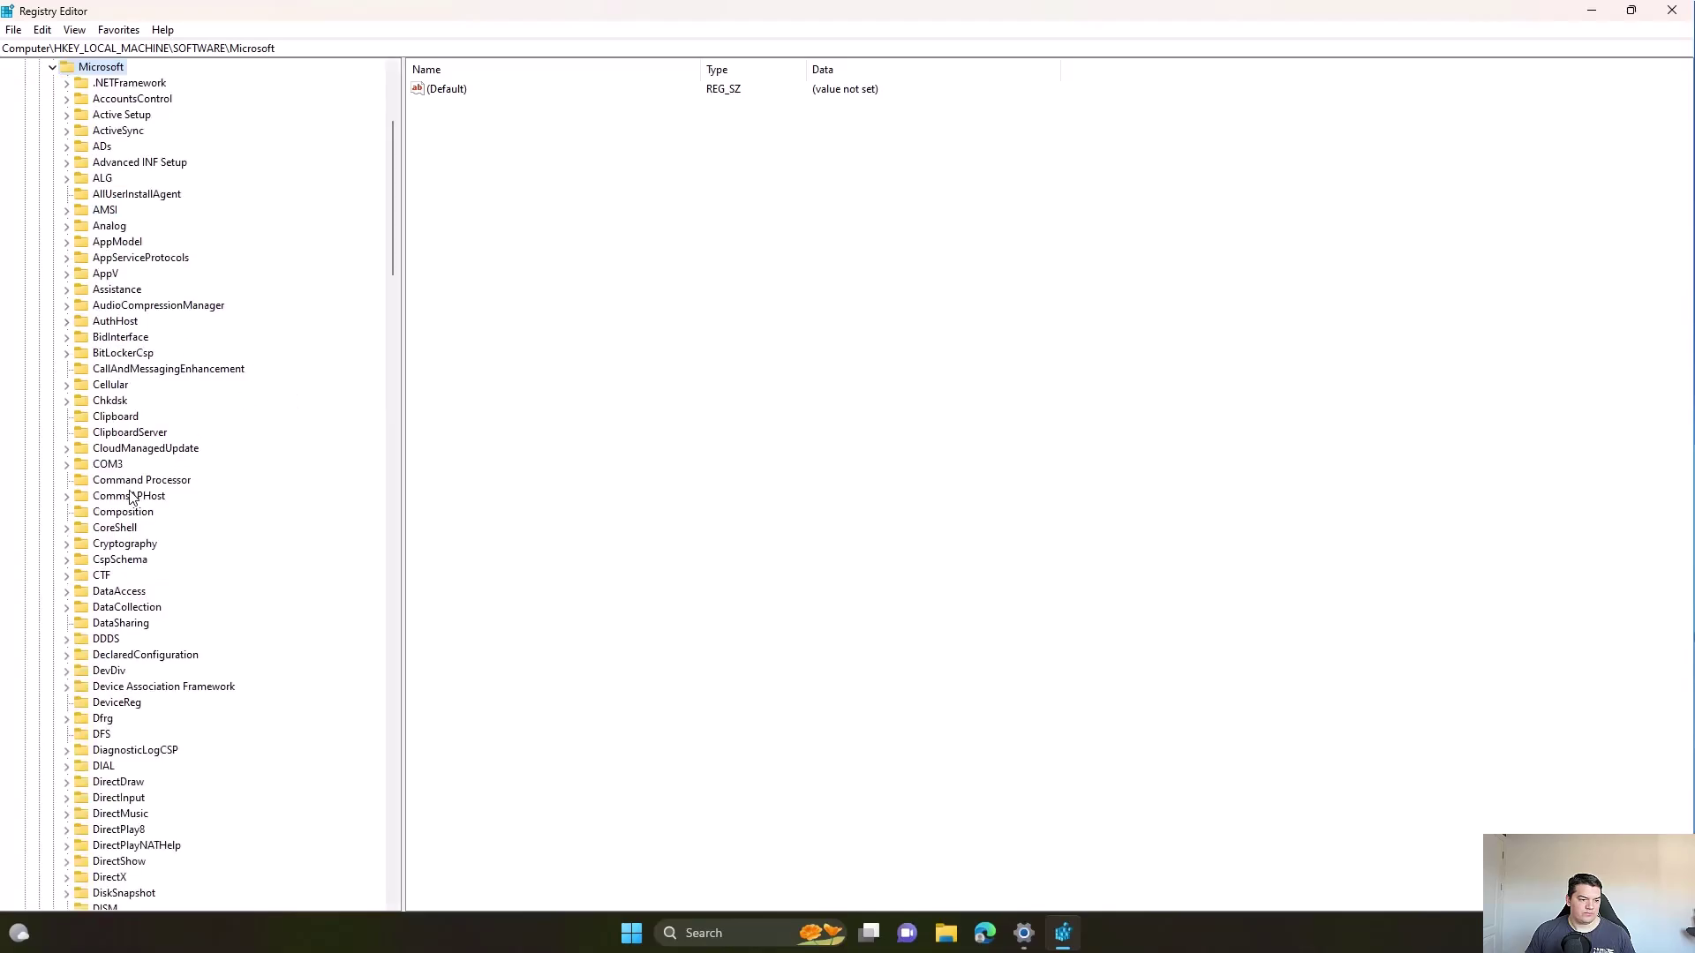
Expand PolicyManager > current and select the device key.
click(128, 495)
text(po)
scroll(133, 510, down, 2)
scroll(133, 509, down, 4)
click(132, 640)
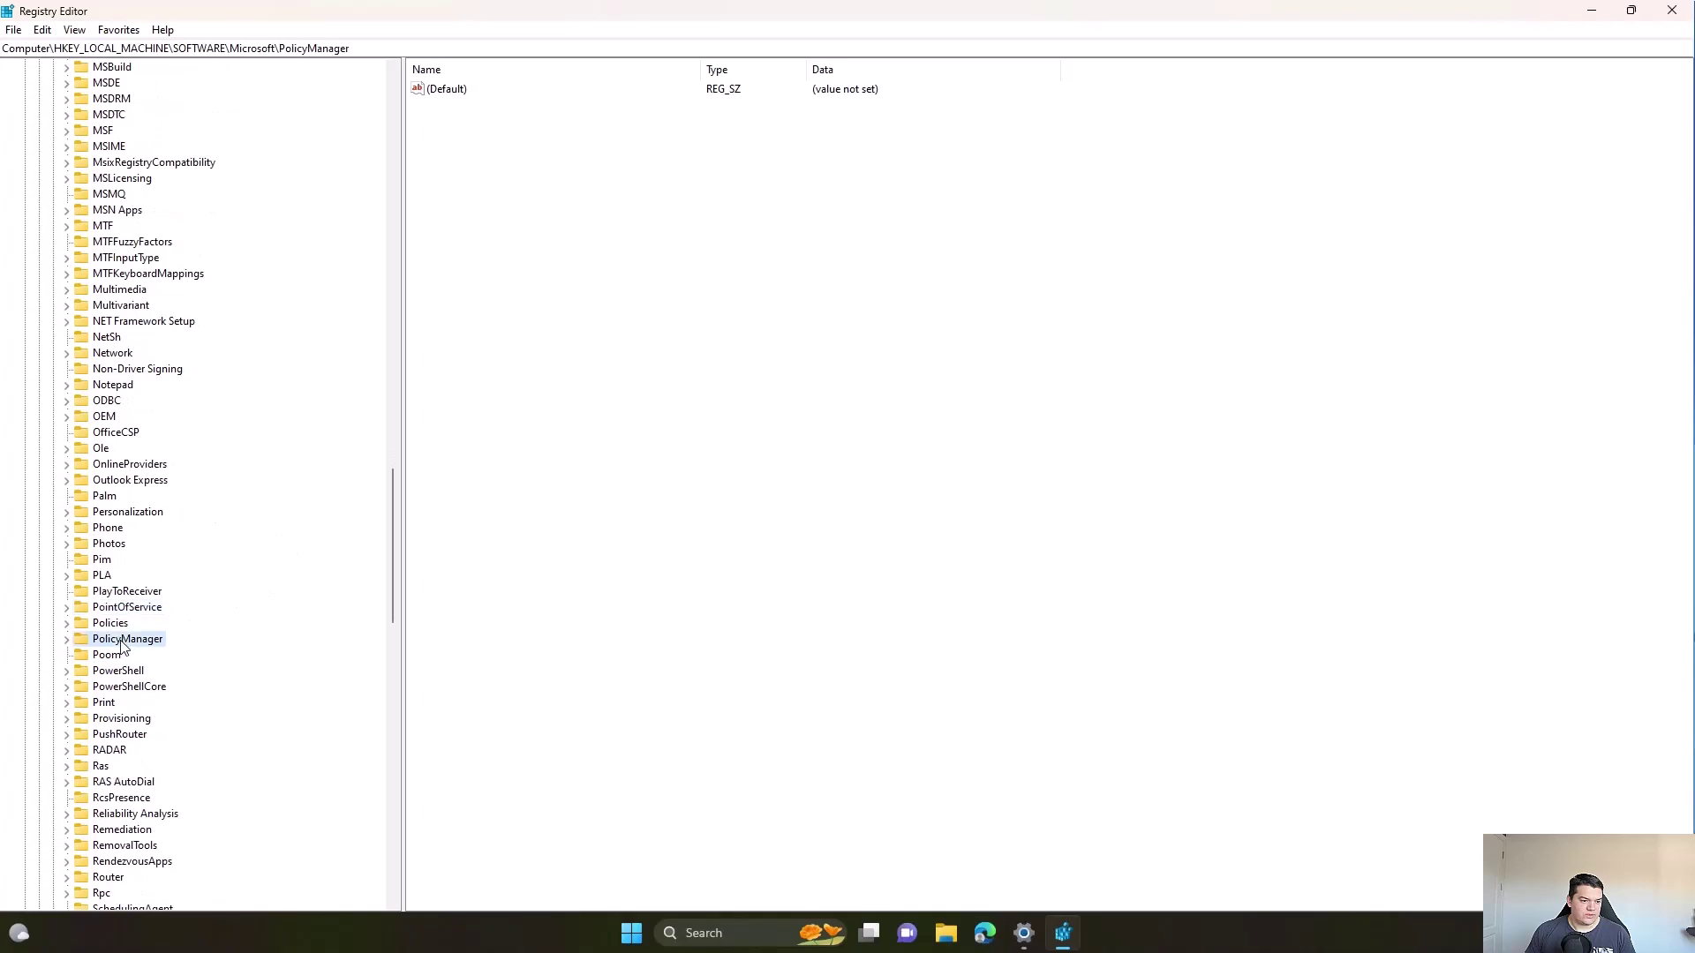
click(66, 639)
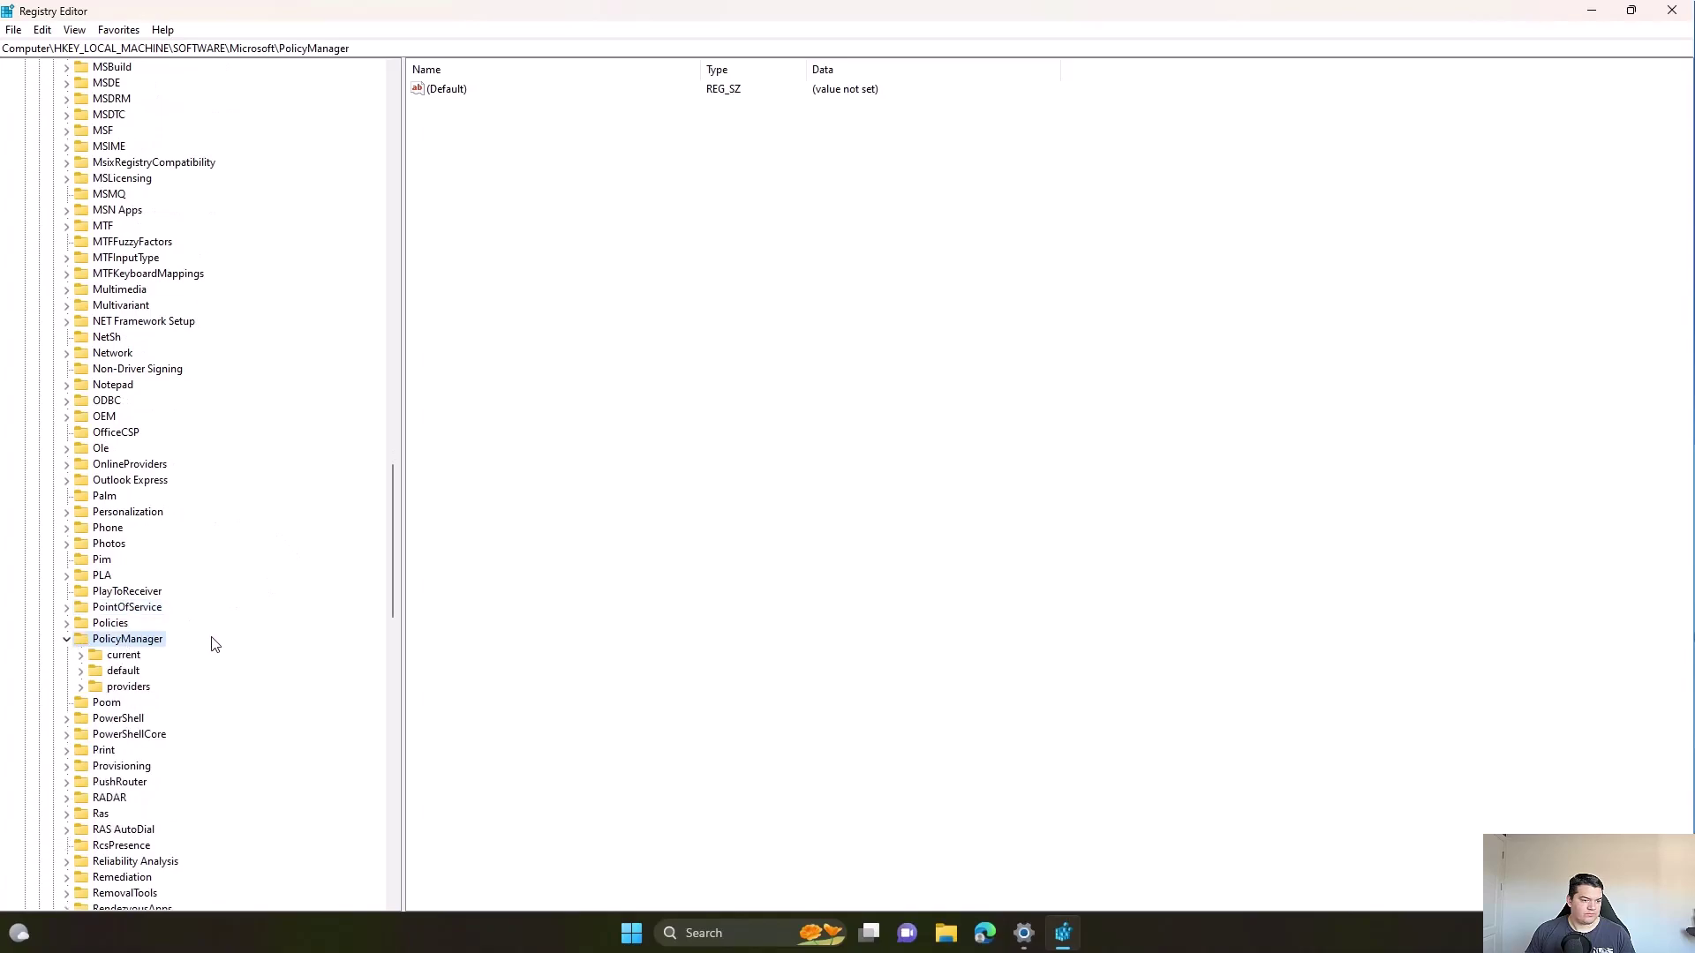
click(124, 656)
click(79, 655)
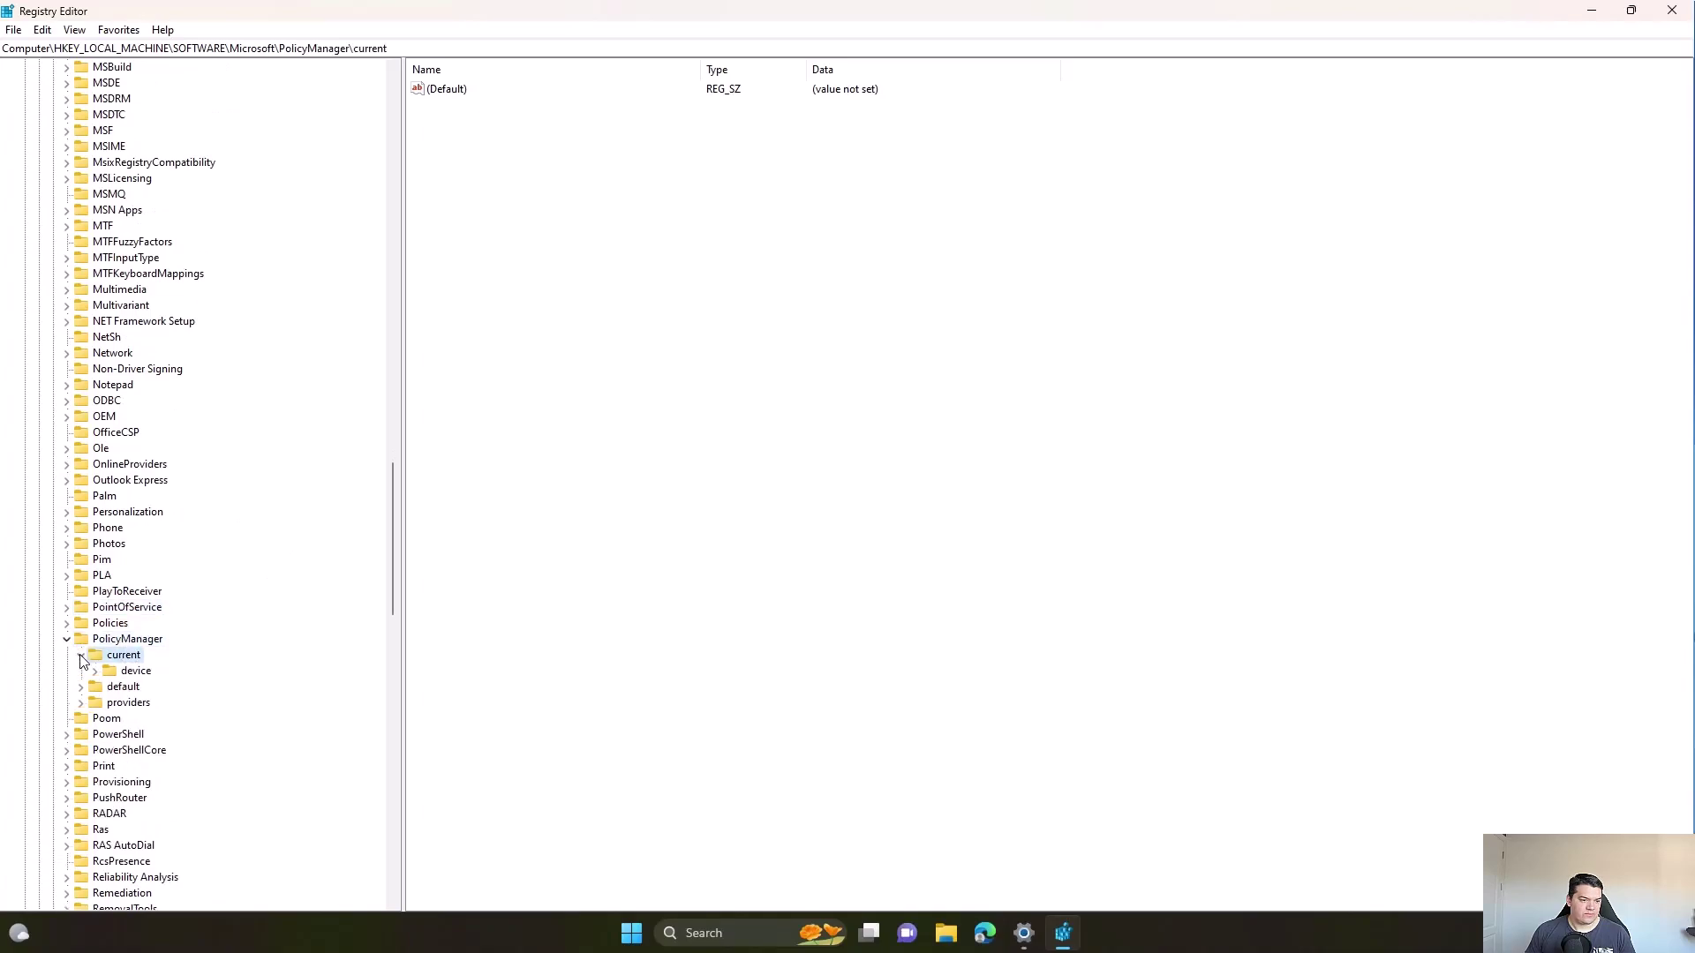
click(136, 672)
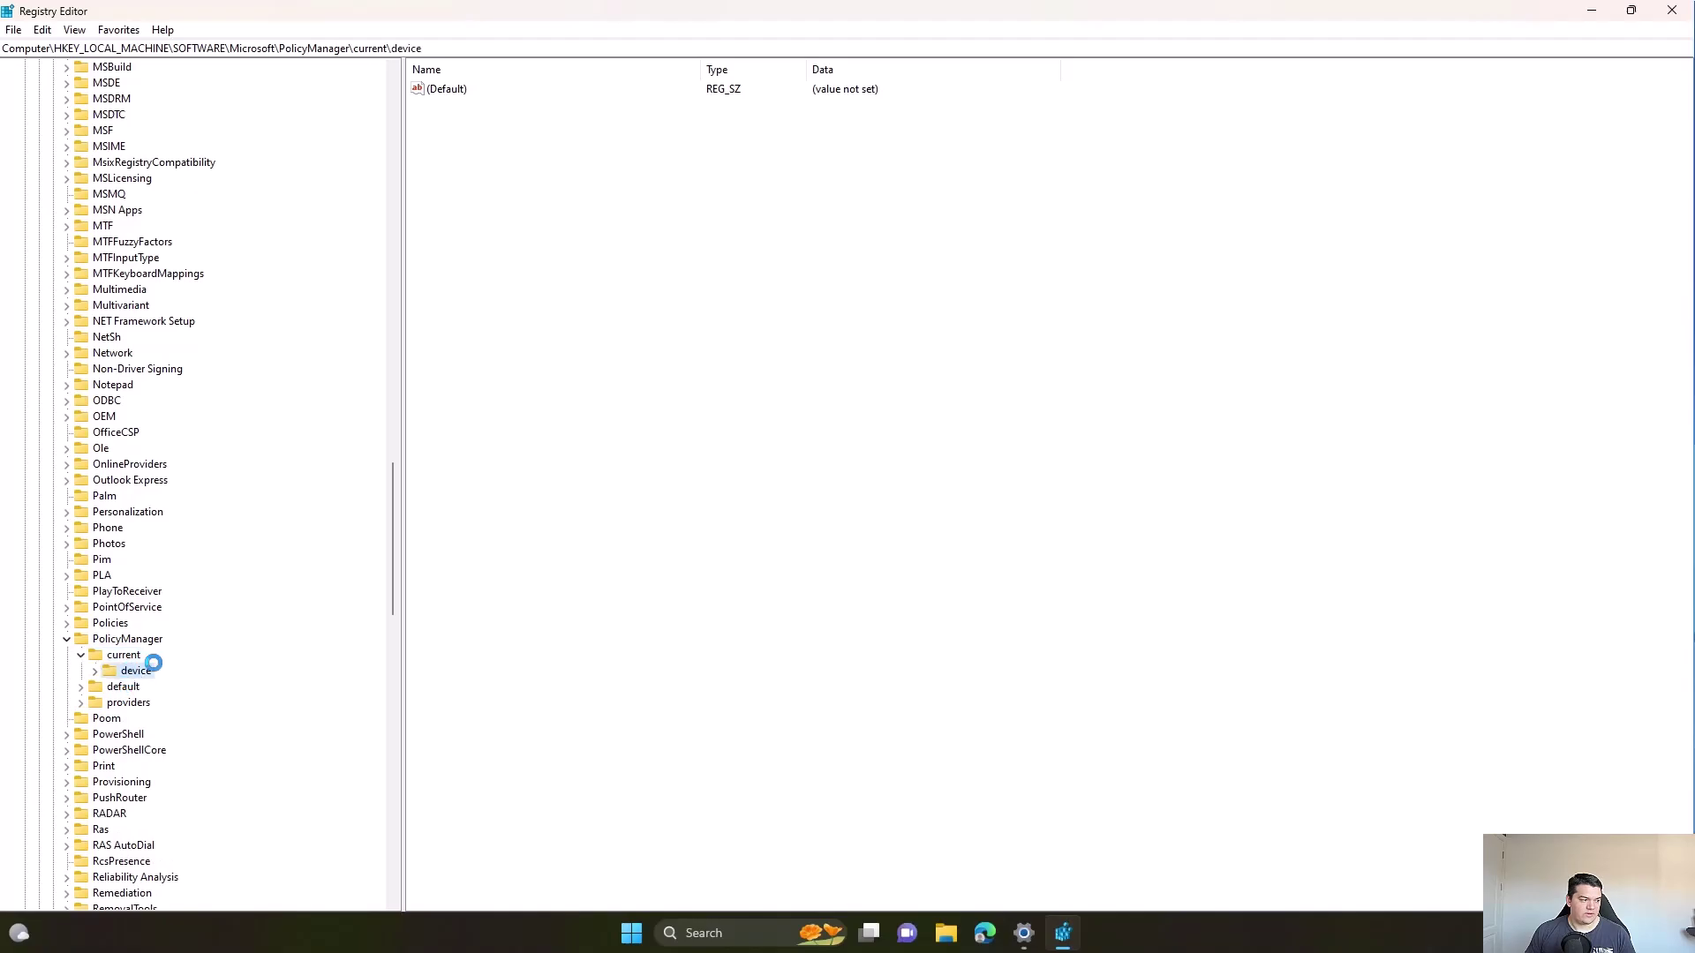
scroll(93, 655, down, 4)
scroll(227, 537, down, 1)
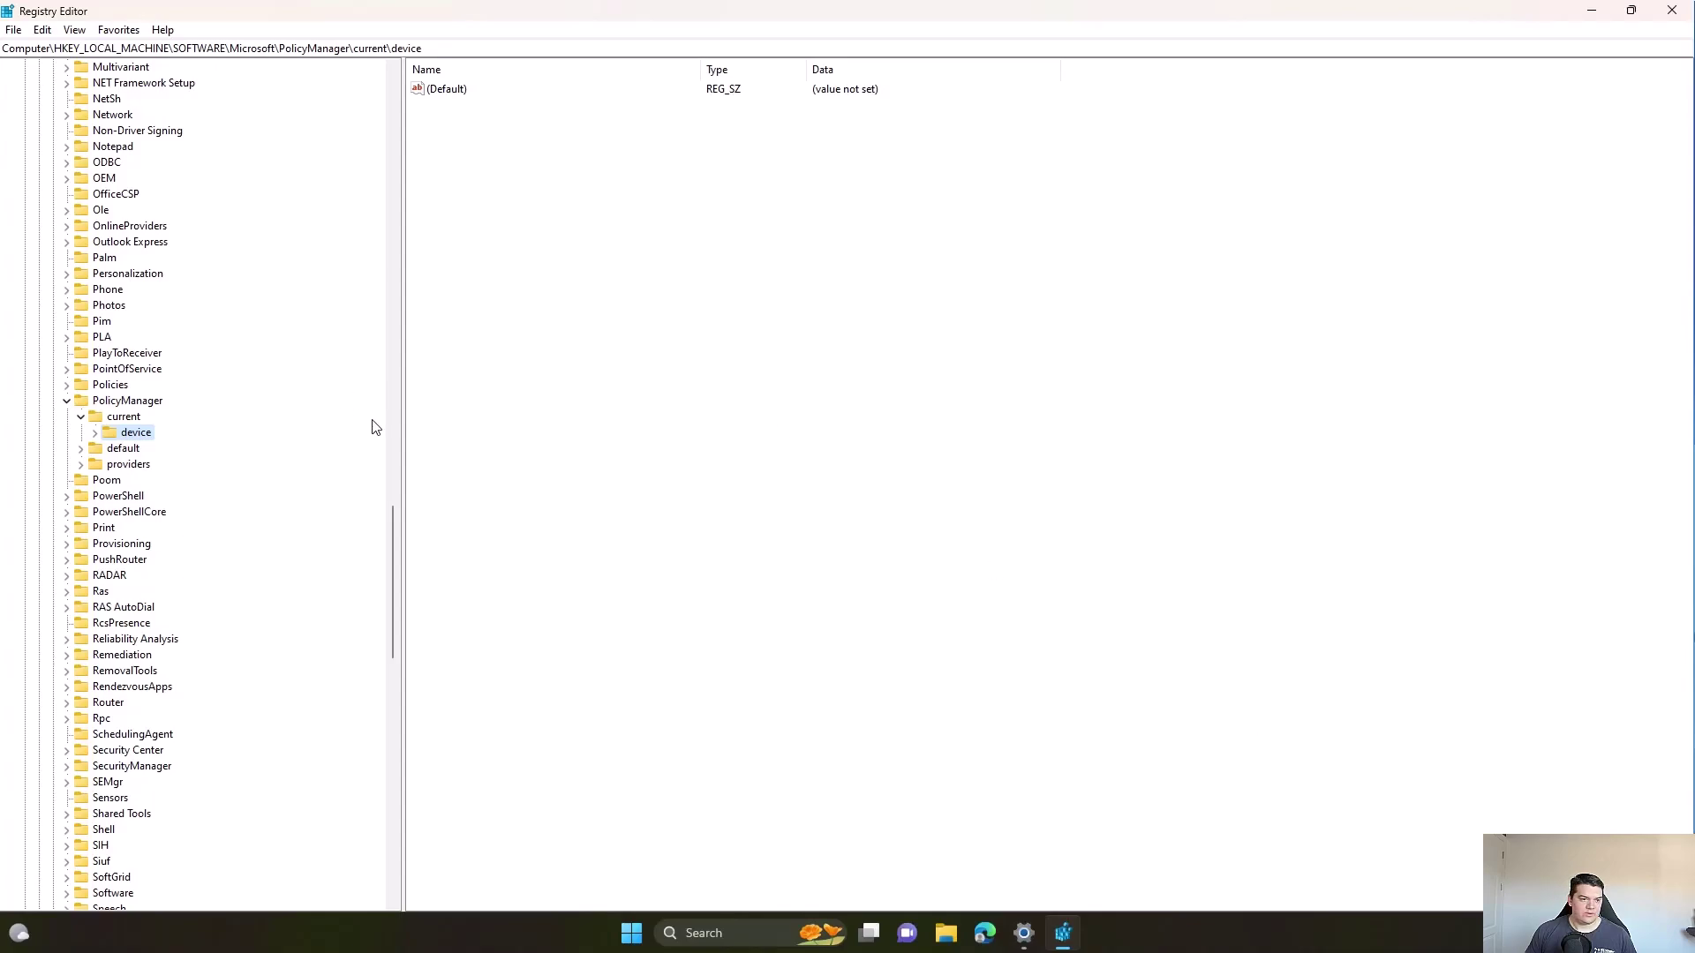
Create a new subkey named Education under the device key.
right_click(566, 302)
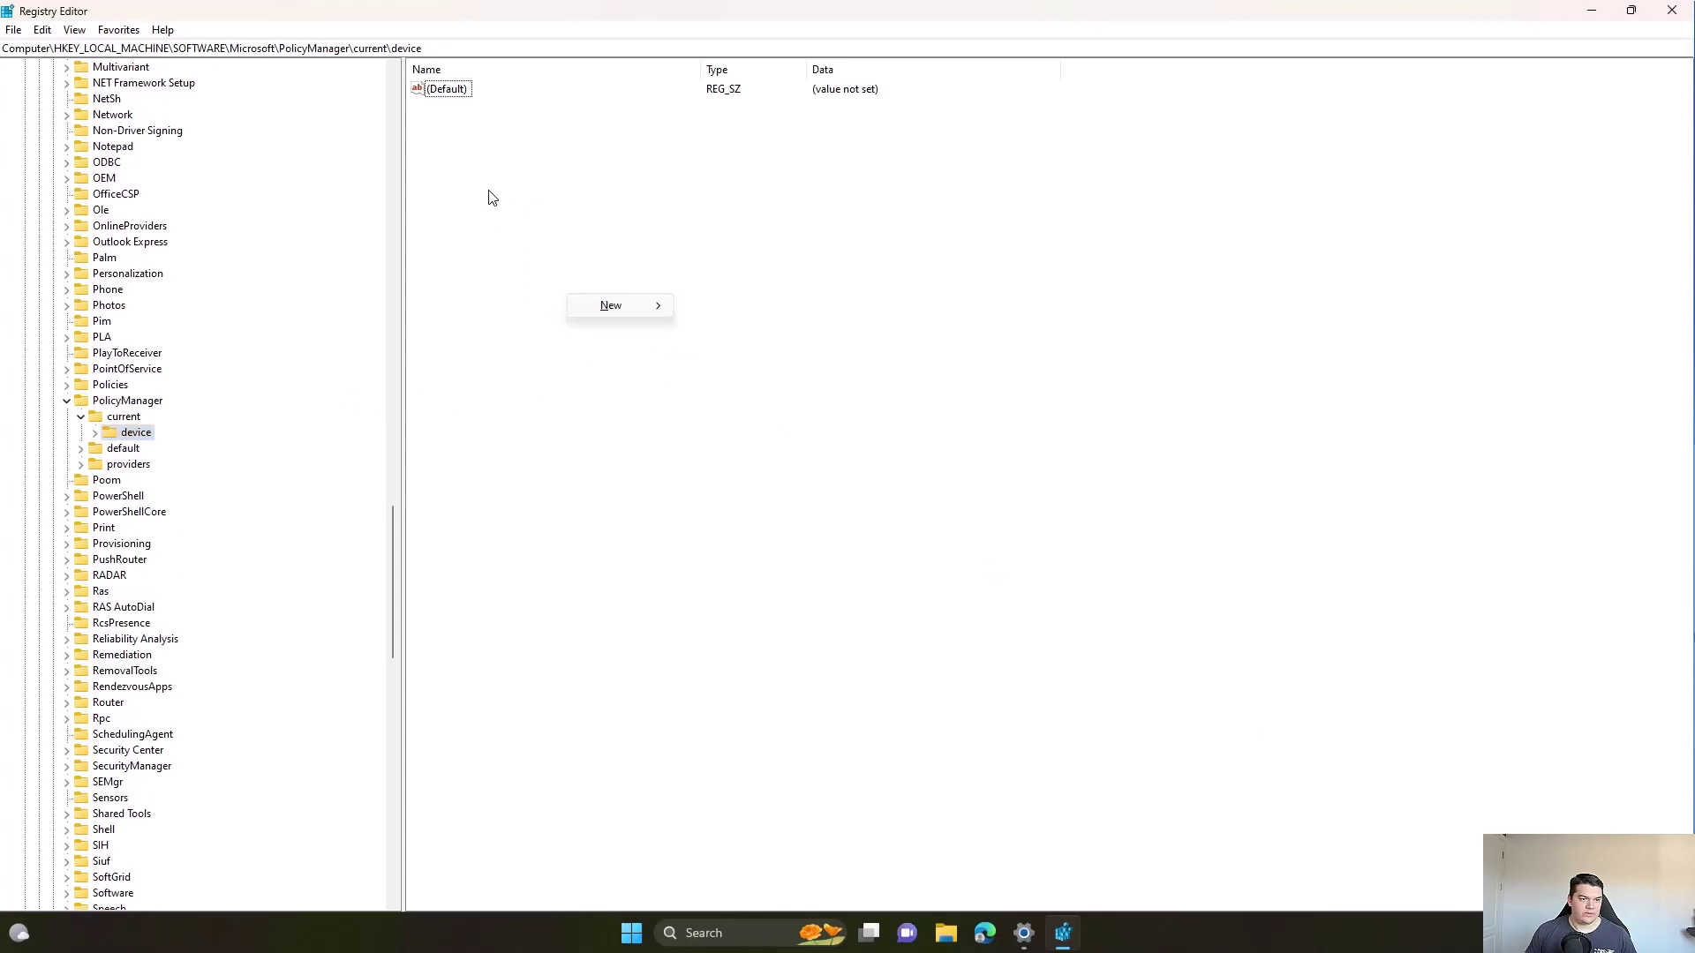
right_click(474, 209)
mouse_move(516, 213)
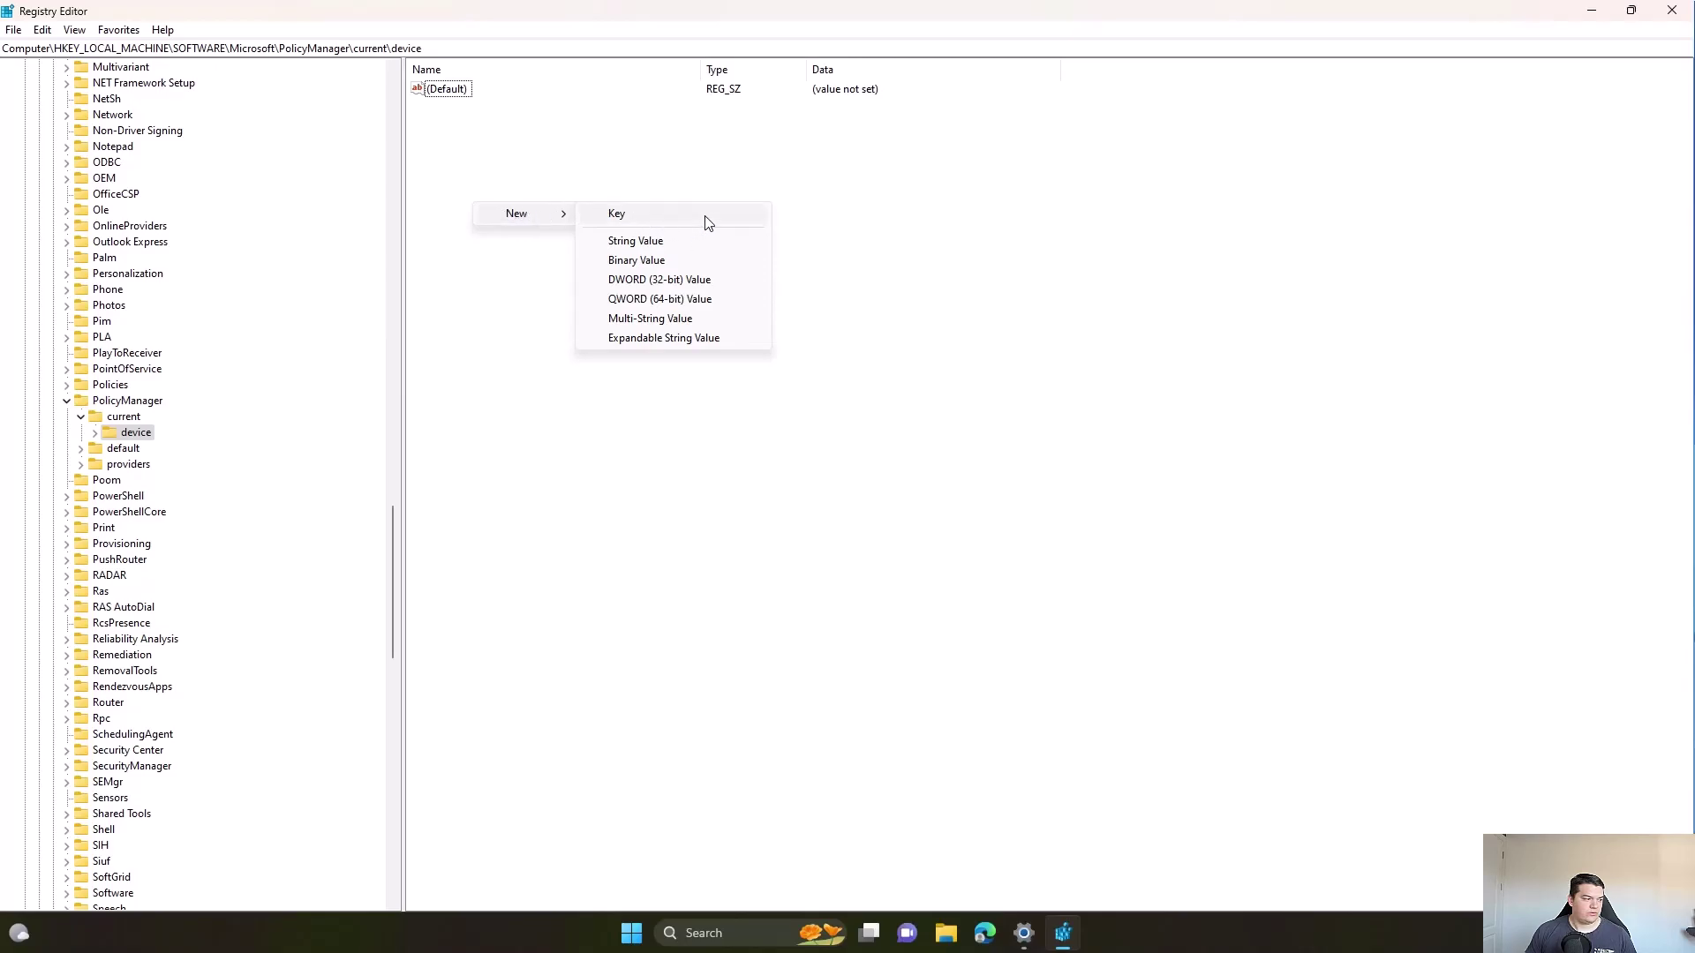
click(620, 221)
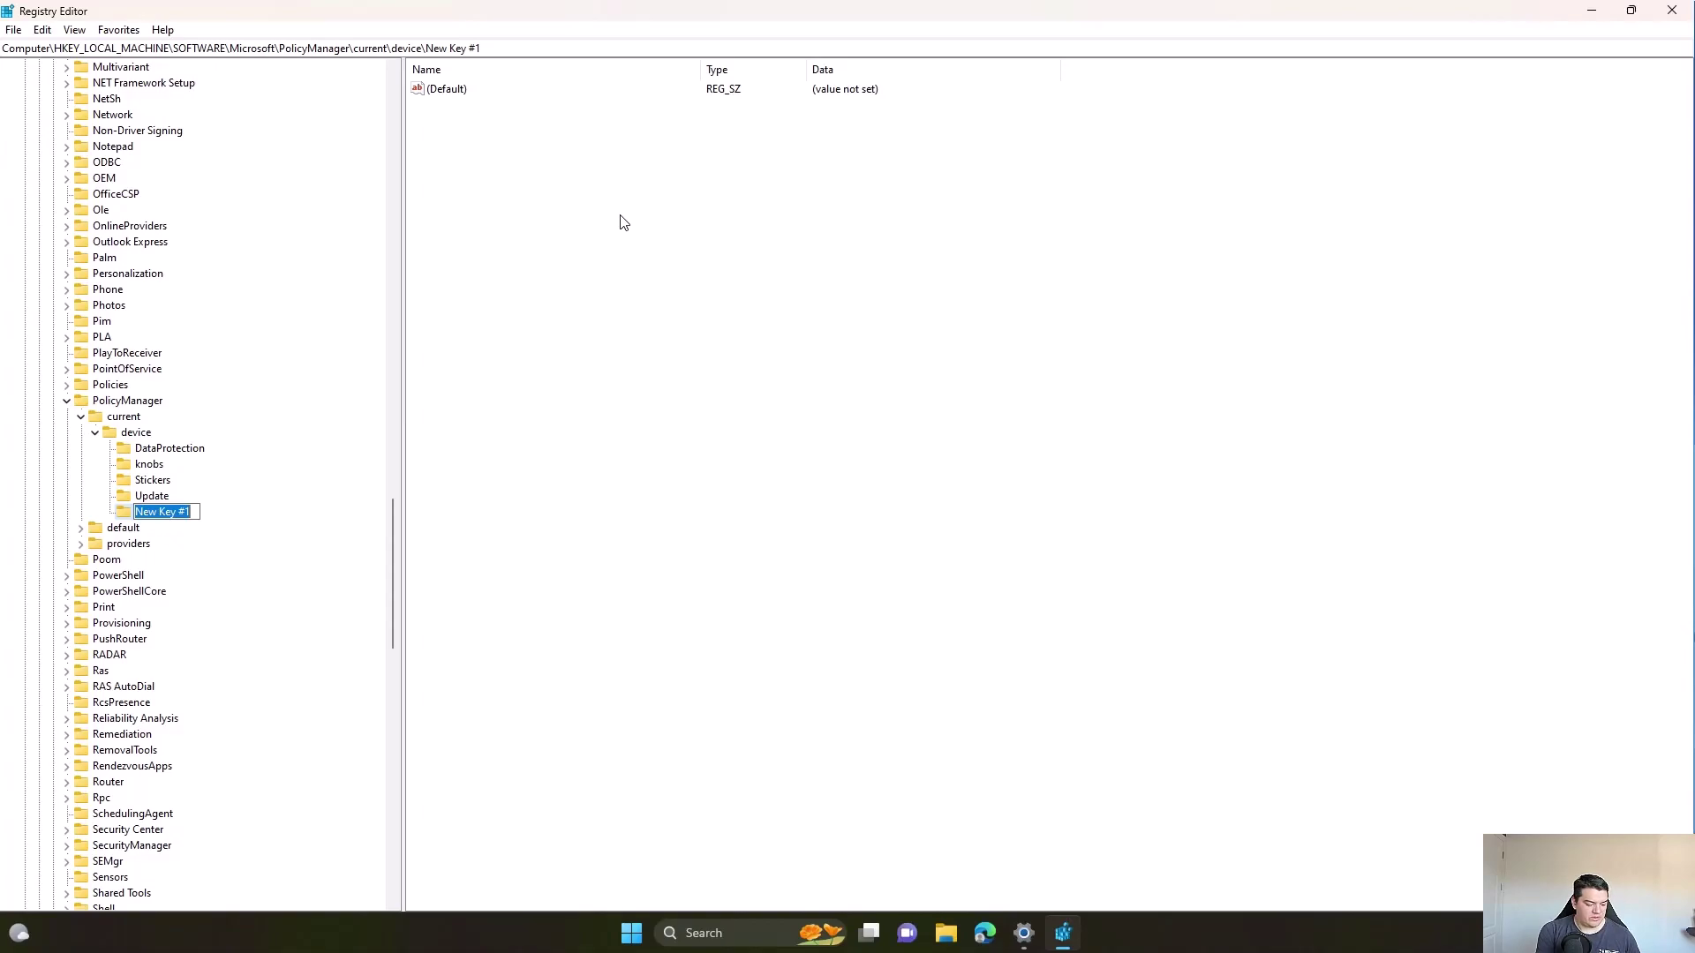
text(Education)
key(Return)
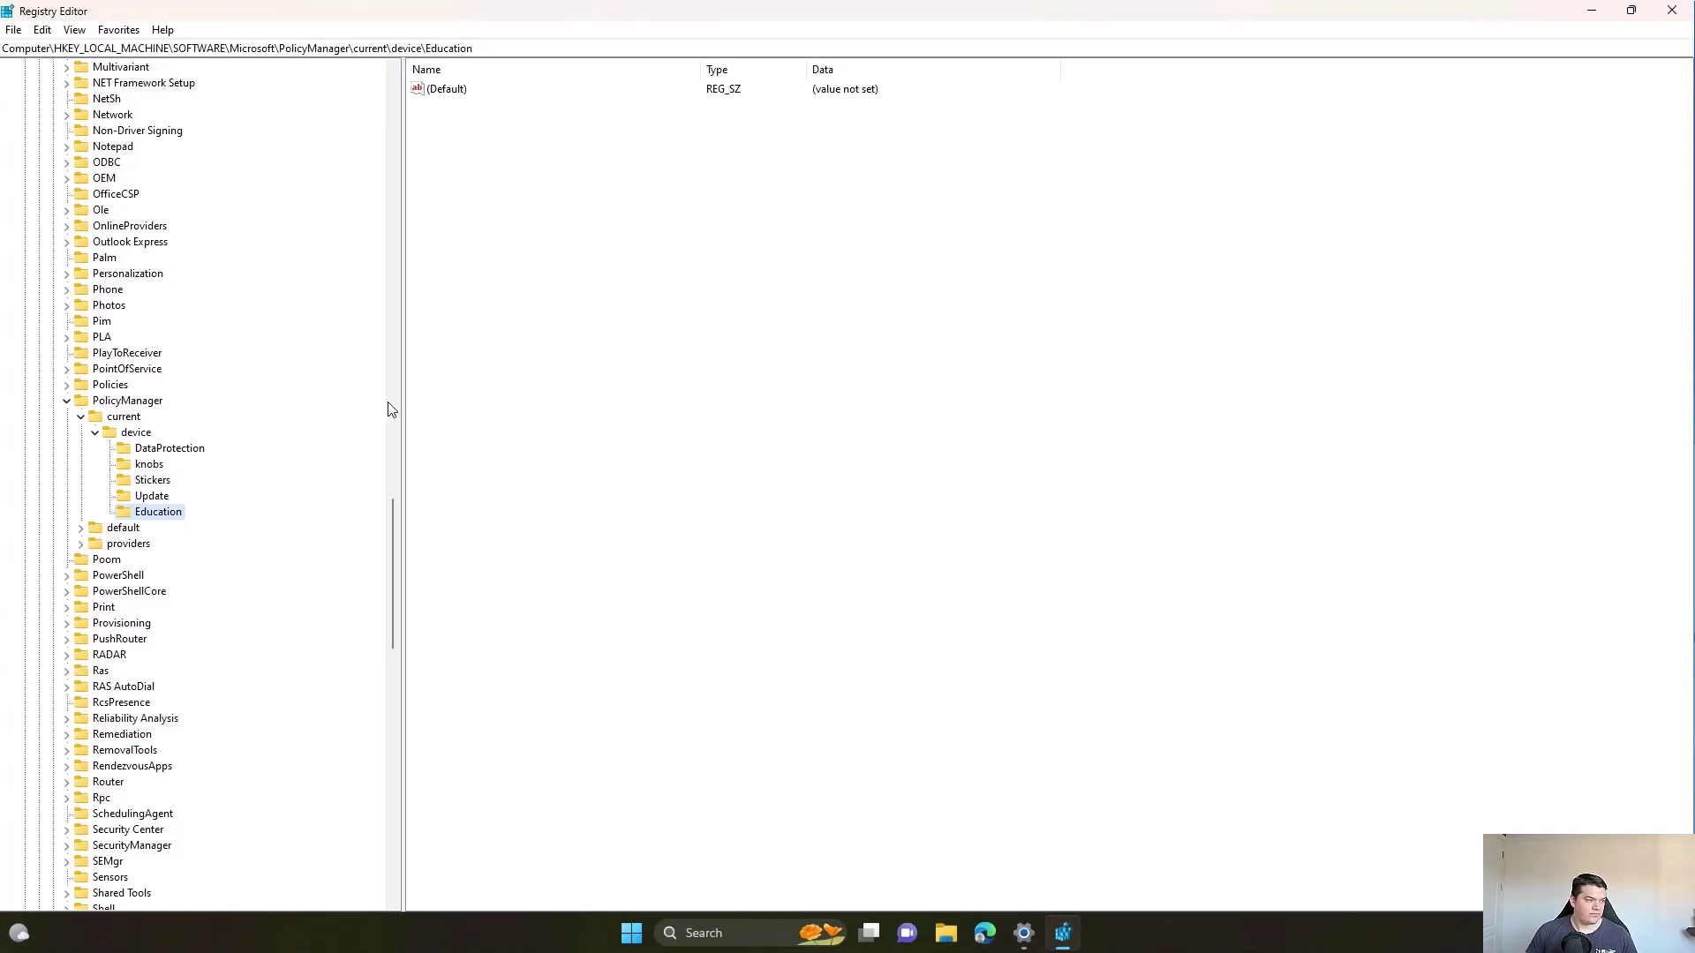
Create a DWORD (32-bit) value named EnableEduThemes in the Education key.
right_click(566, 289)
mouse_move(610, 303)
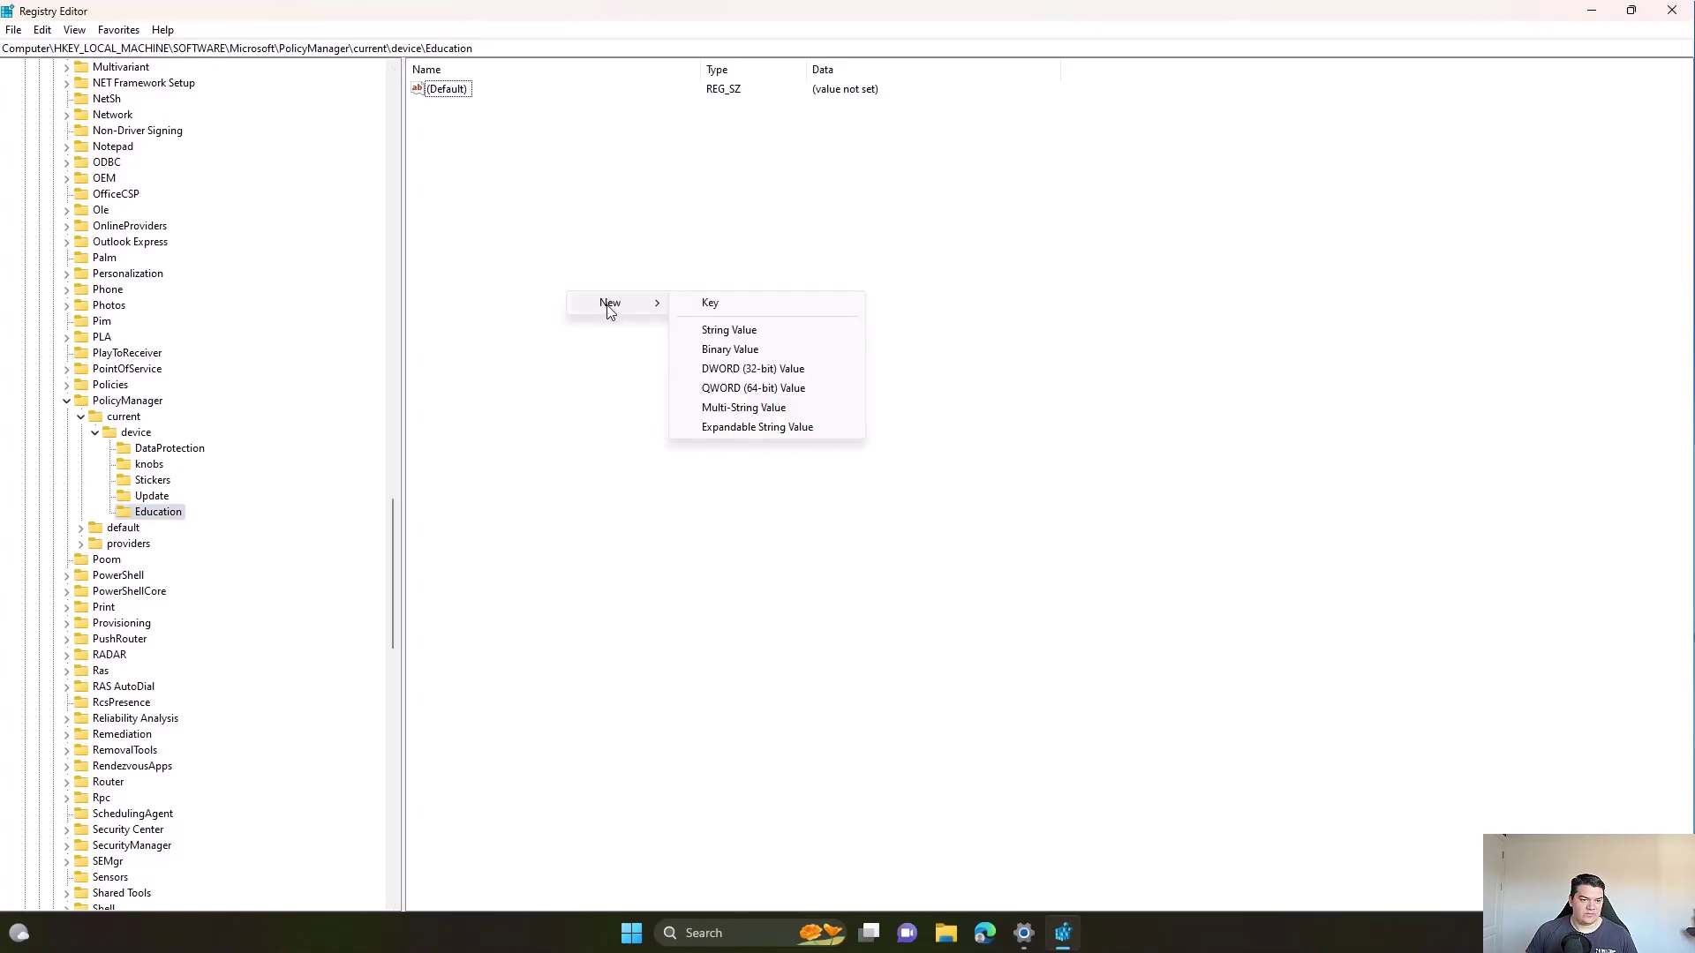
click(776, 377)
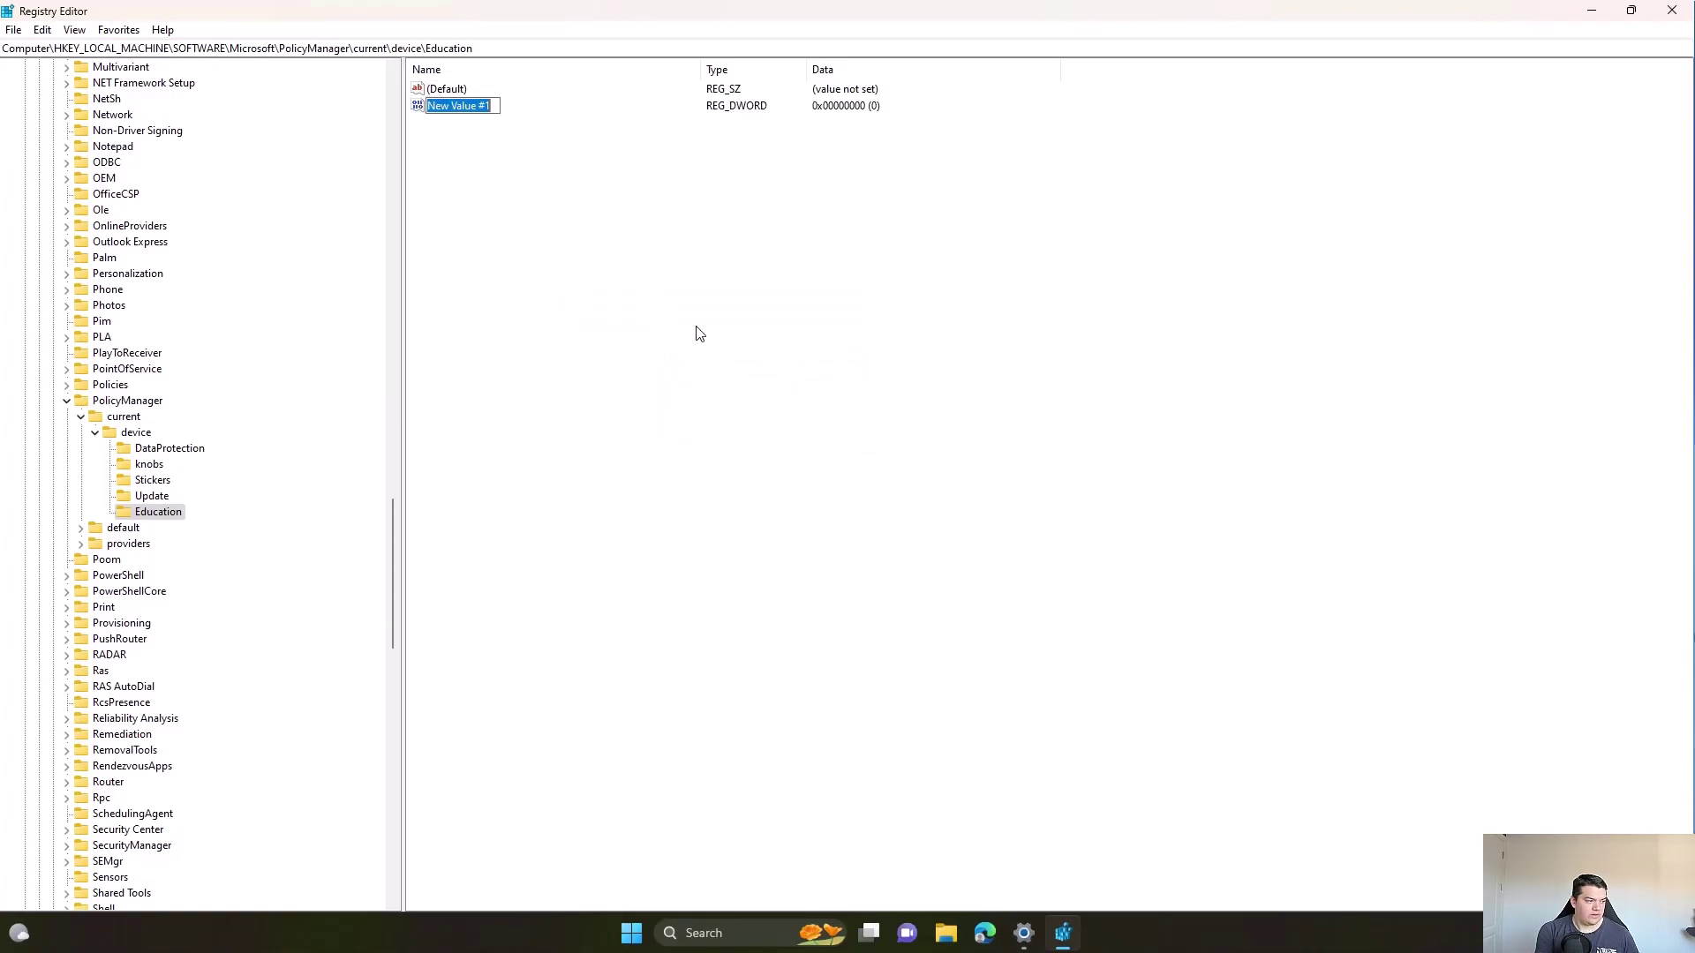
text(EnableEduThemes)
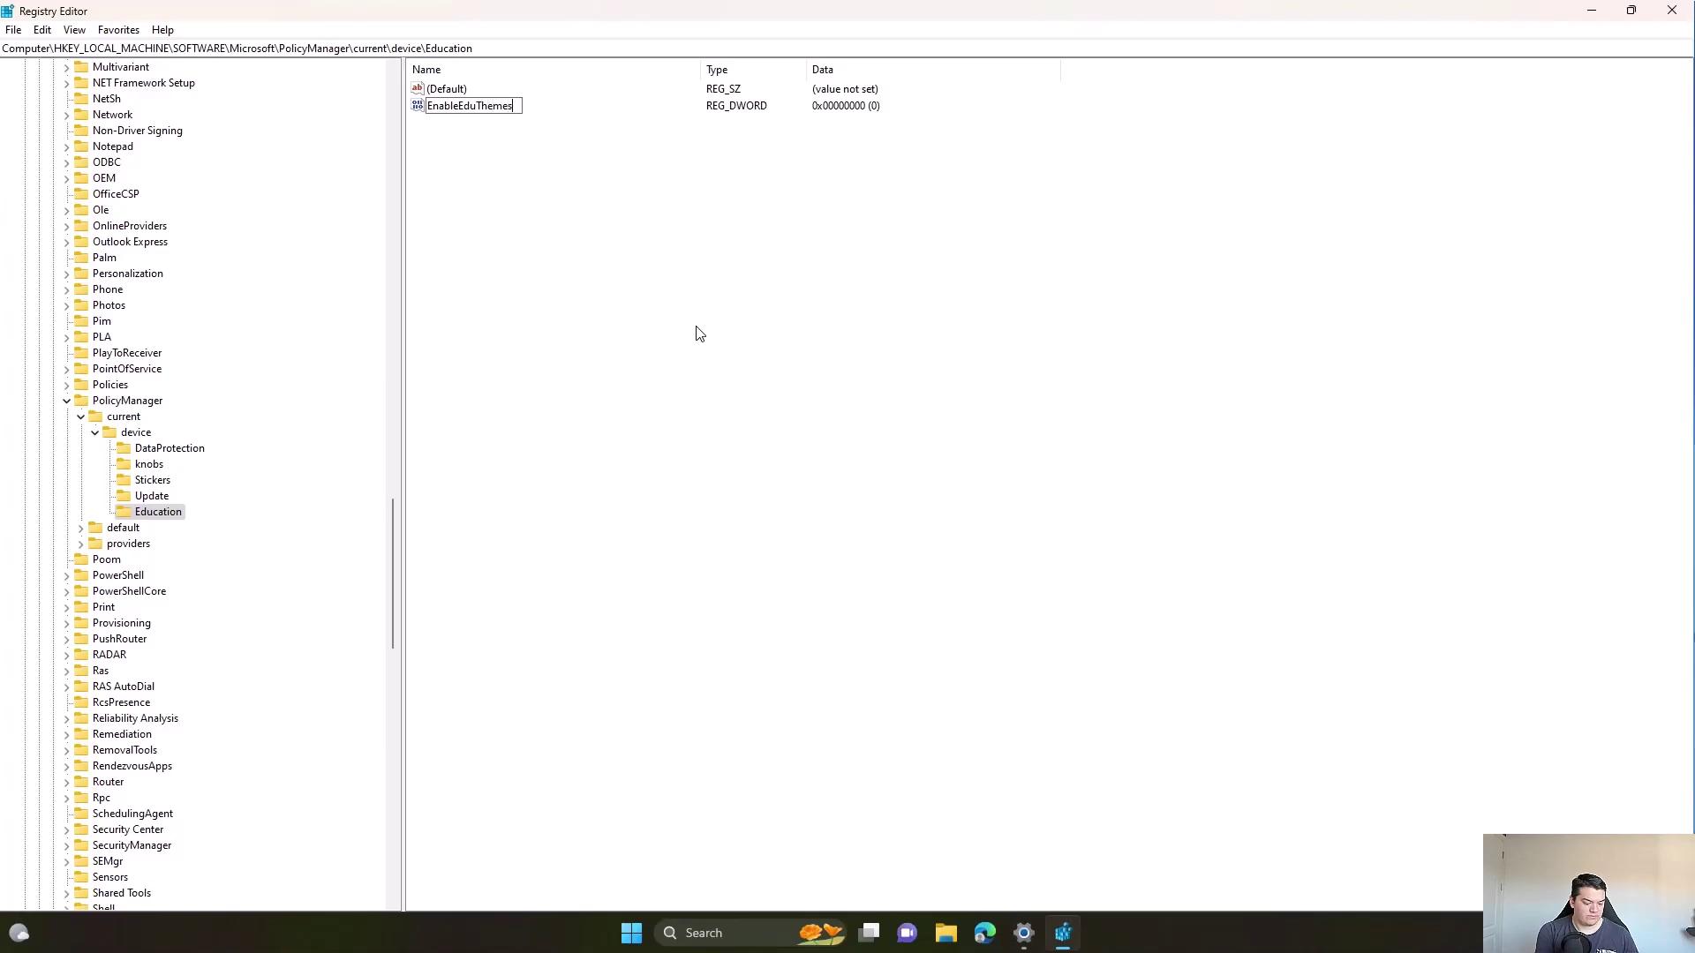
key(Return)
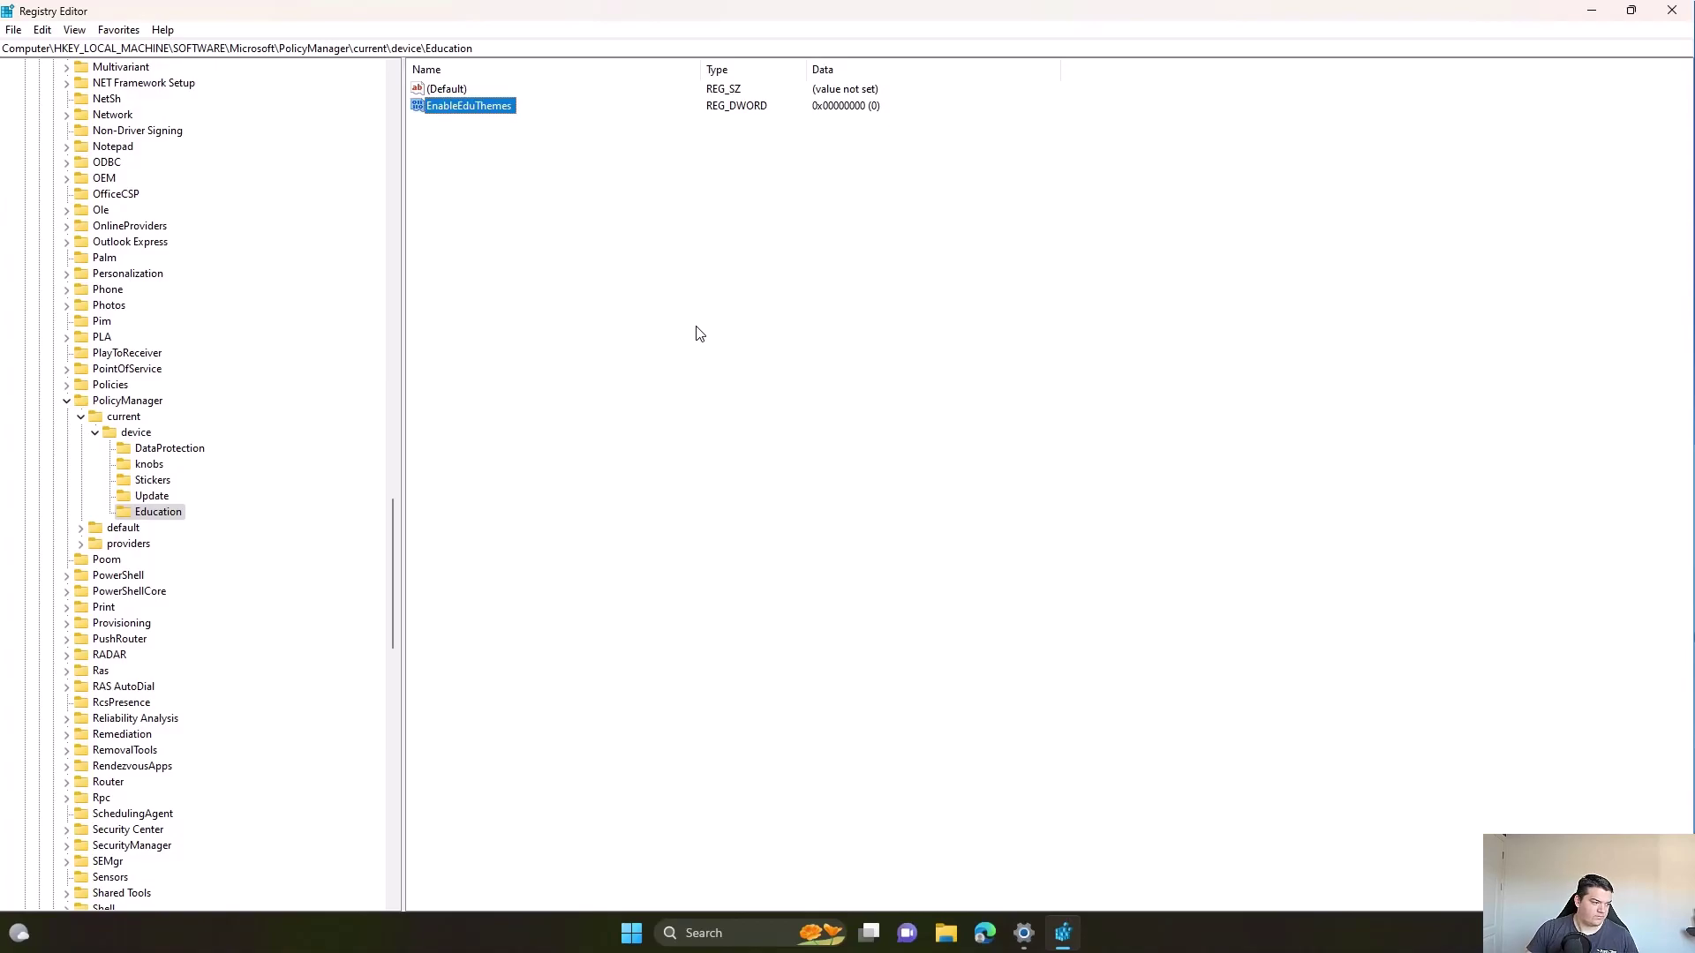
Set the EnableEduThemes value data to 1.
double_click(458, 106)
drag(225, 69, 719, 201)
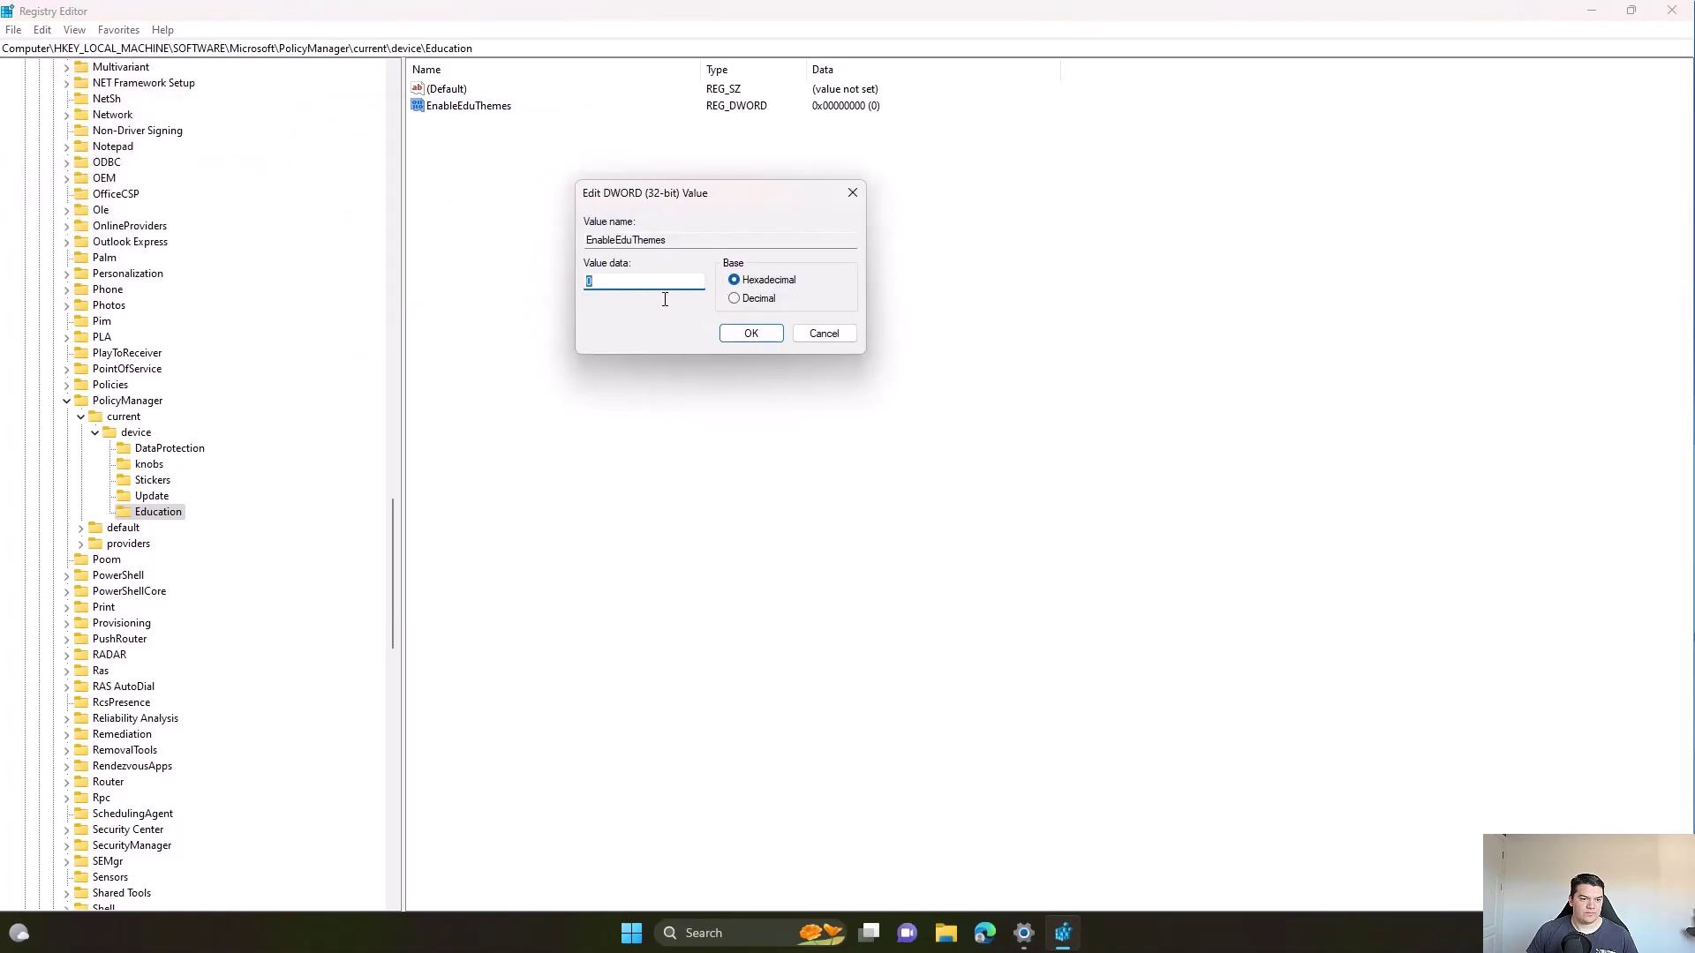
click(753, 333)
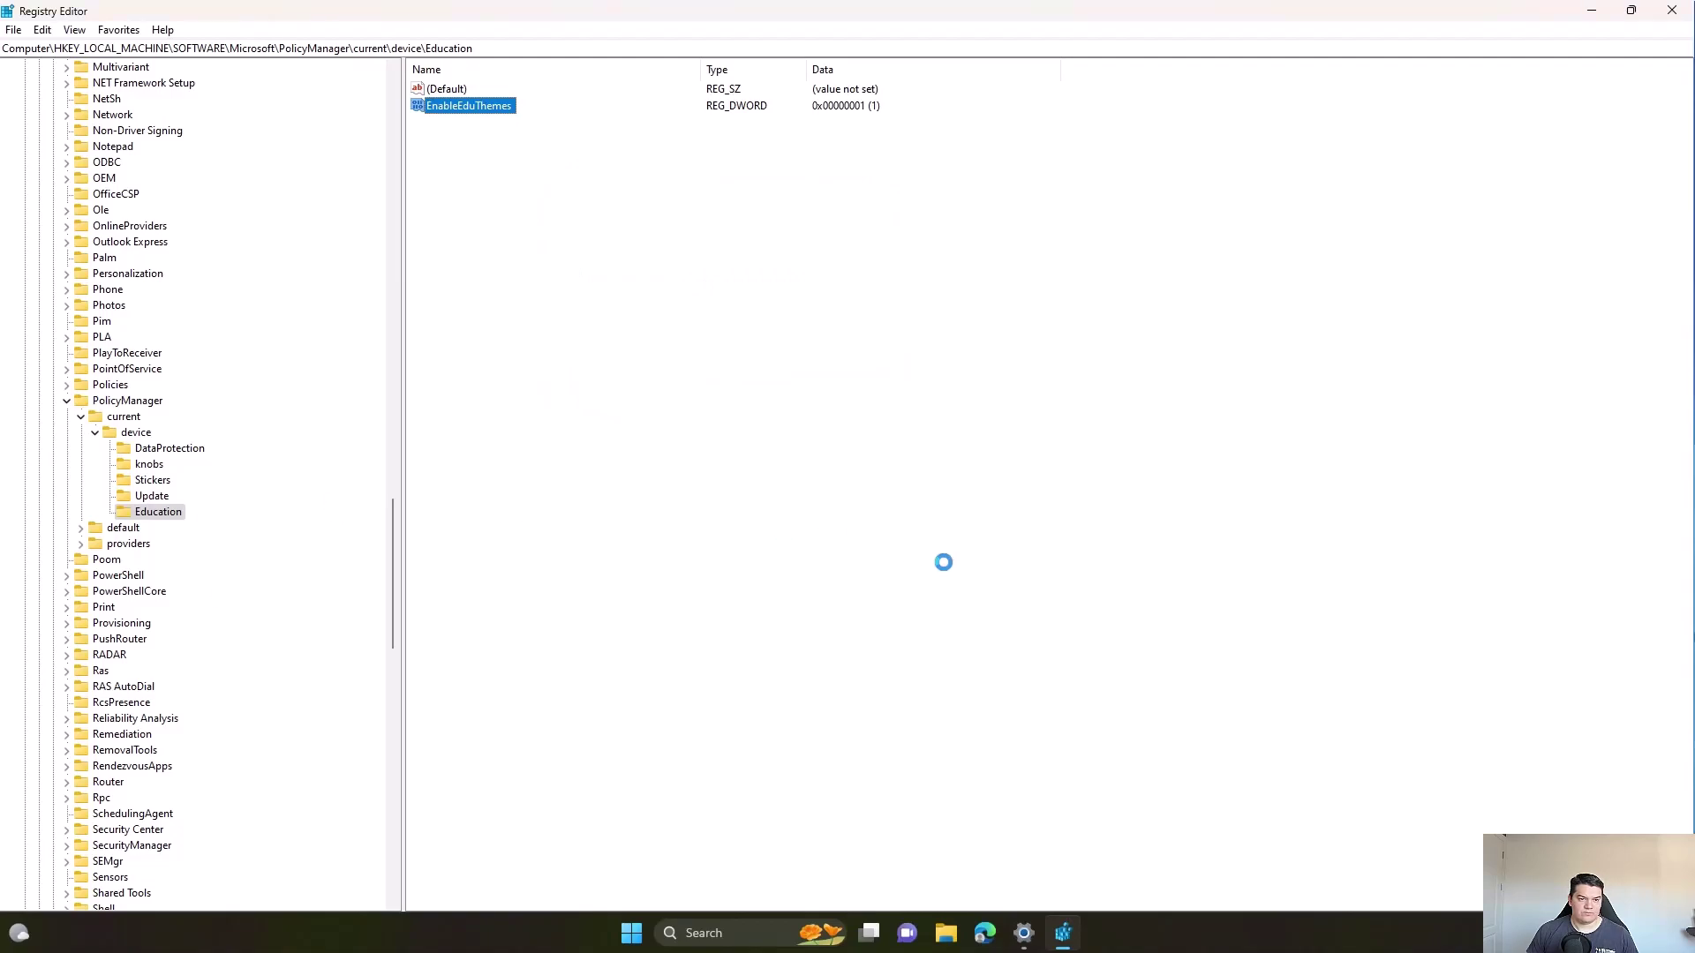
click(952, 562)
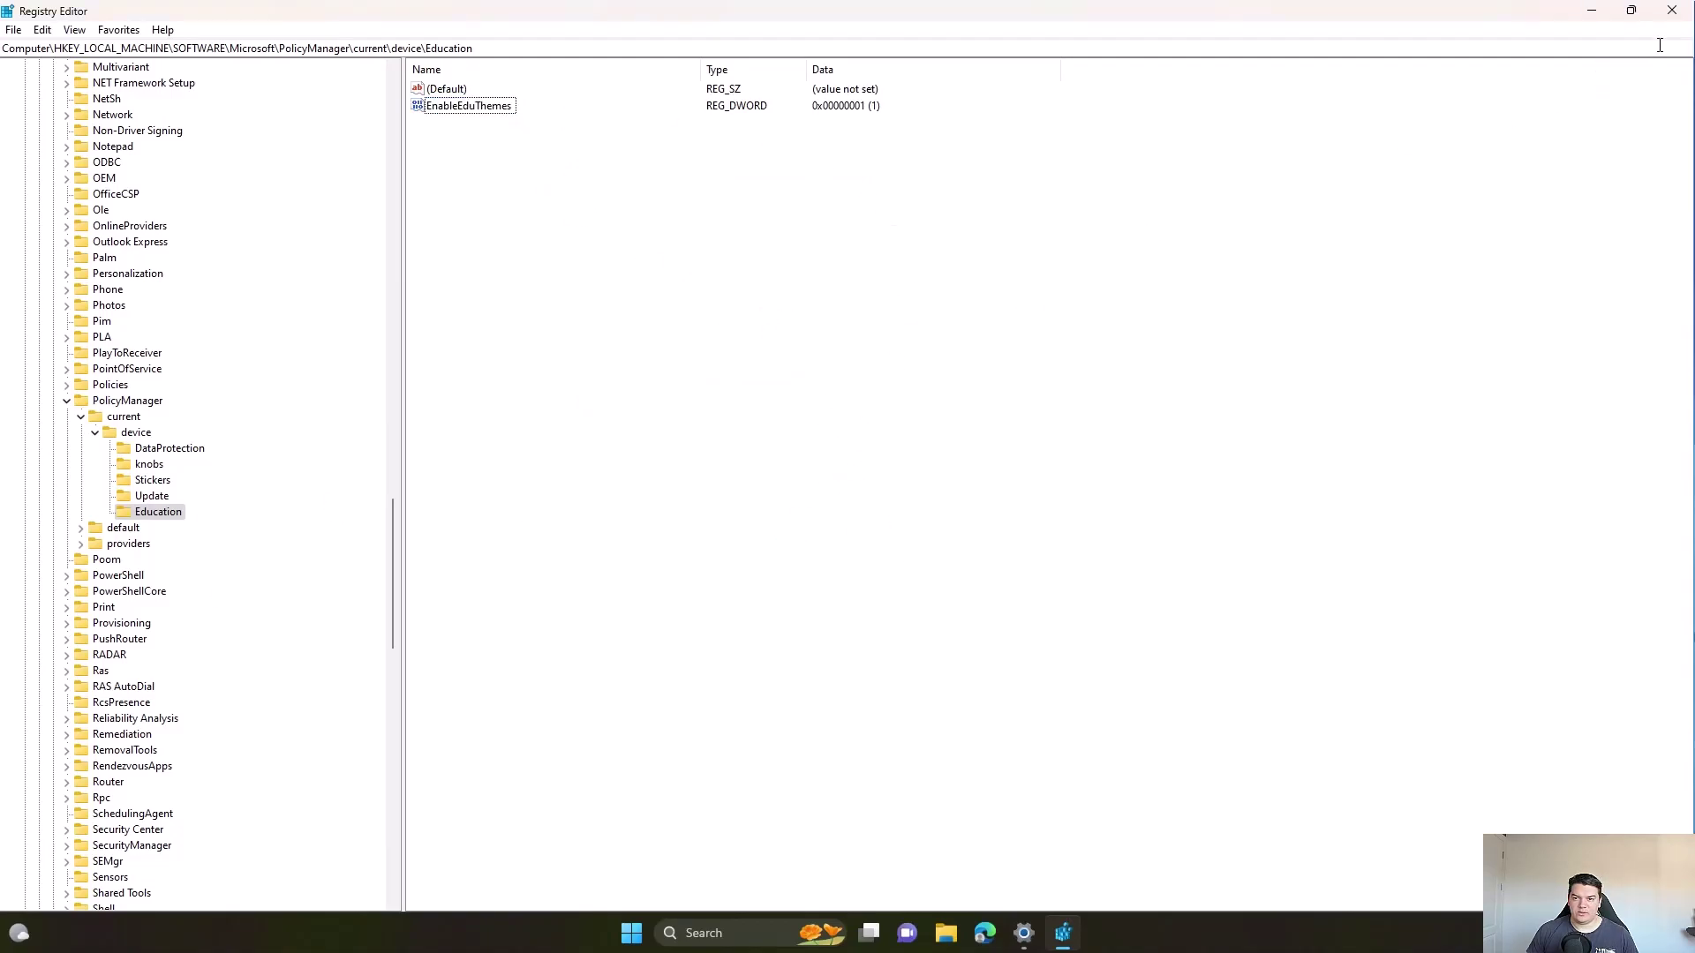
Close Registry Editor and restart the computer from the Start shortcut menu.
click(1671, 12)
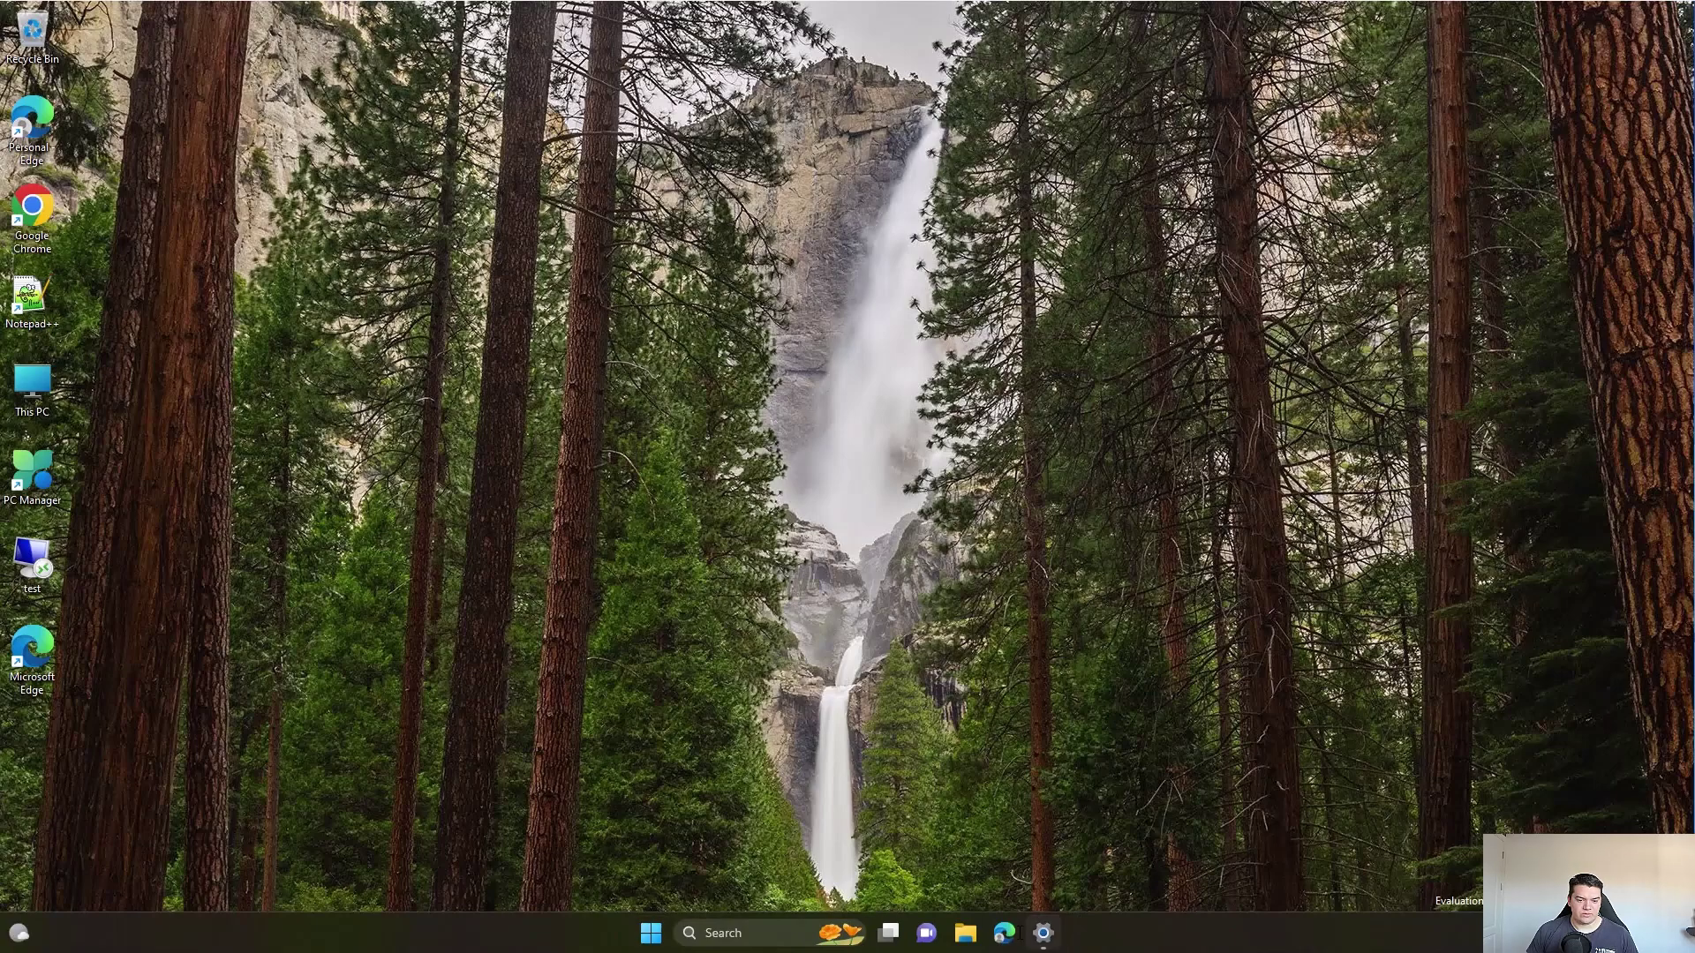
right_click(651, 932)
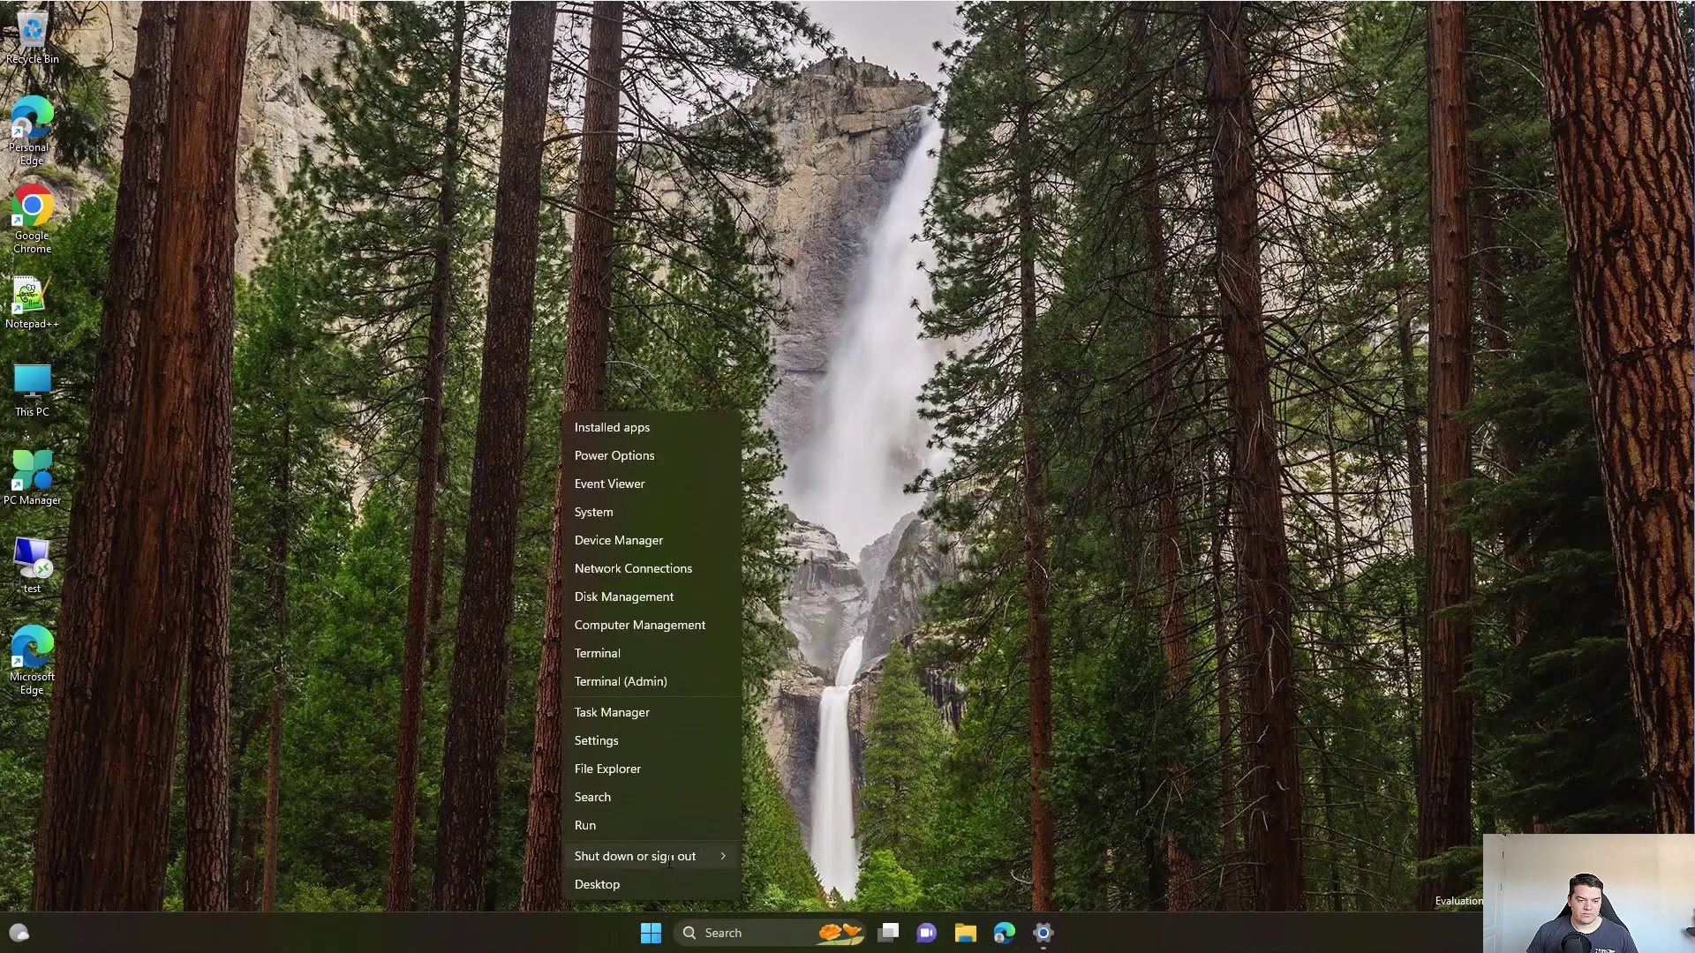
click(772, 852)
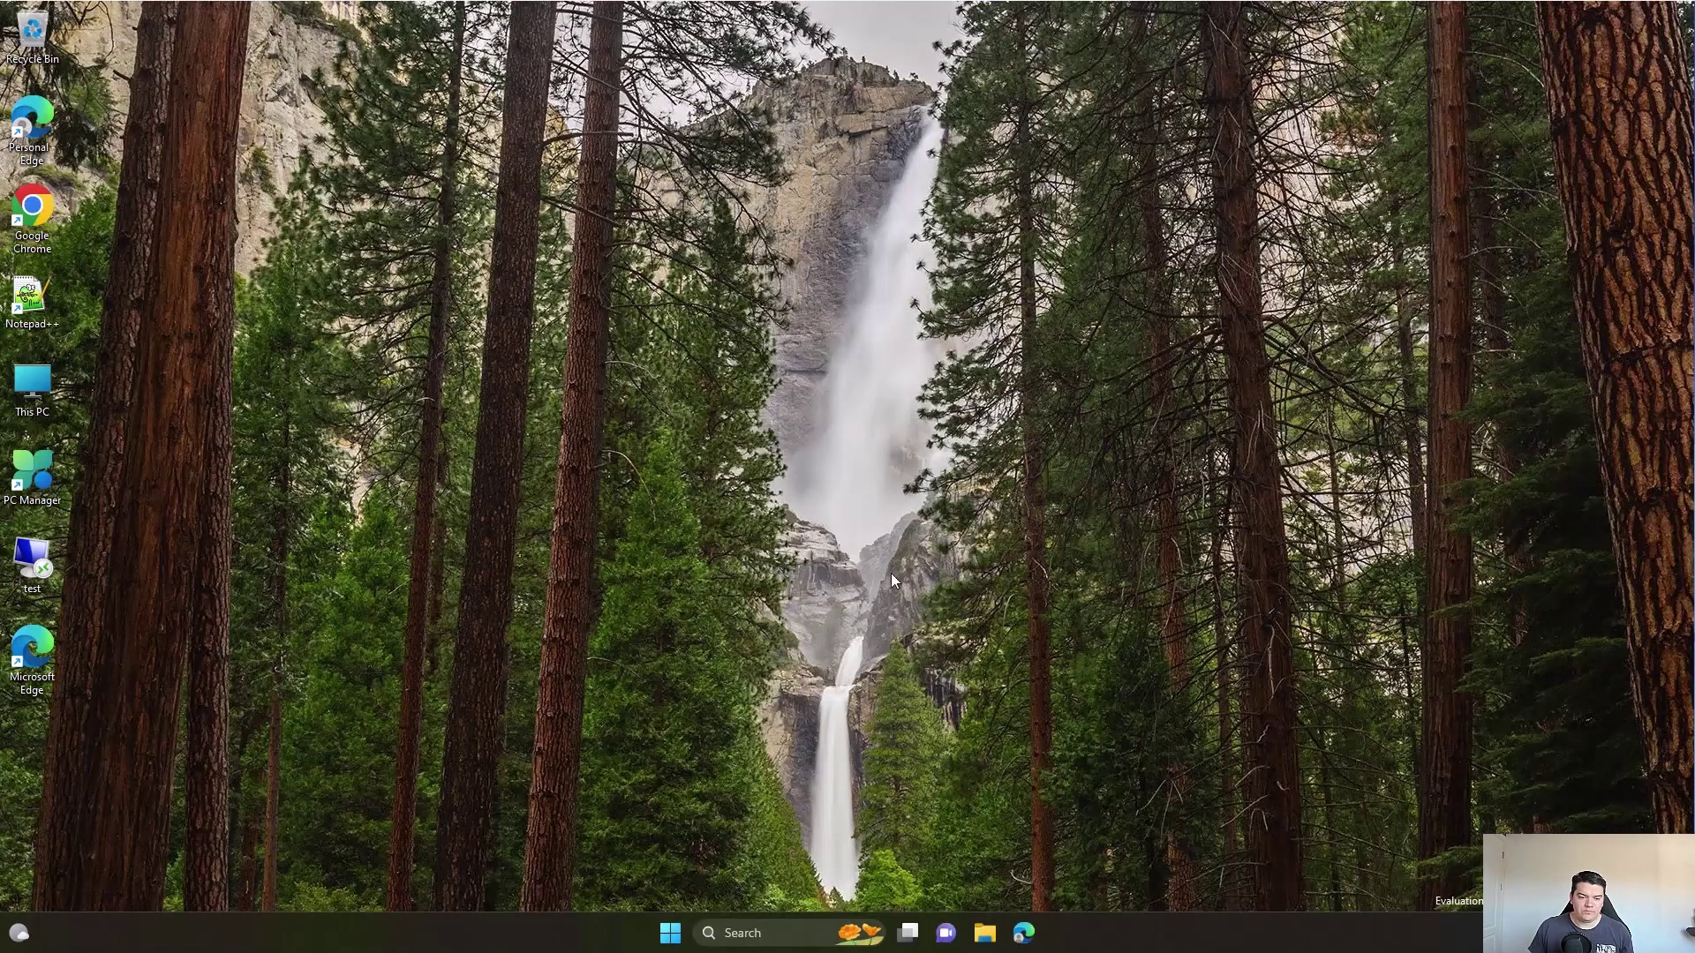
From the desktop, reach the Personalisation Themes page in Settings.
right_click(681, 298)
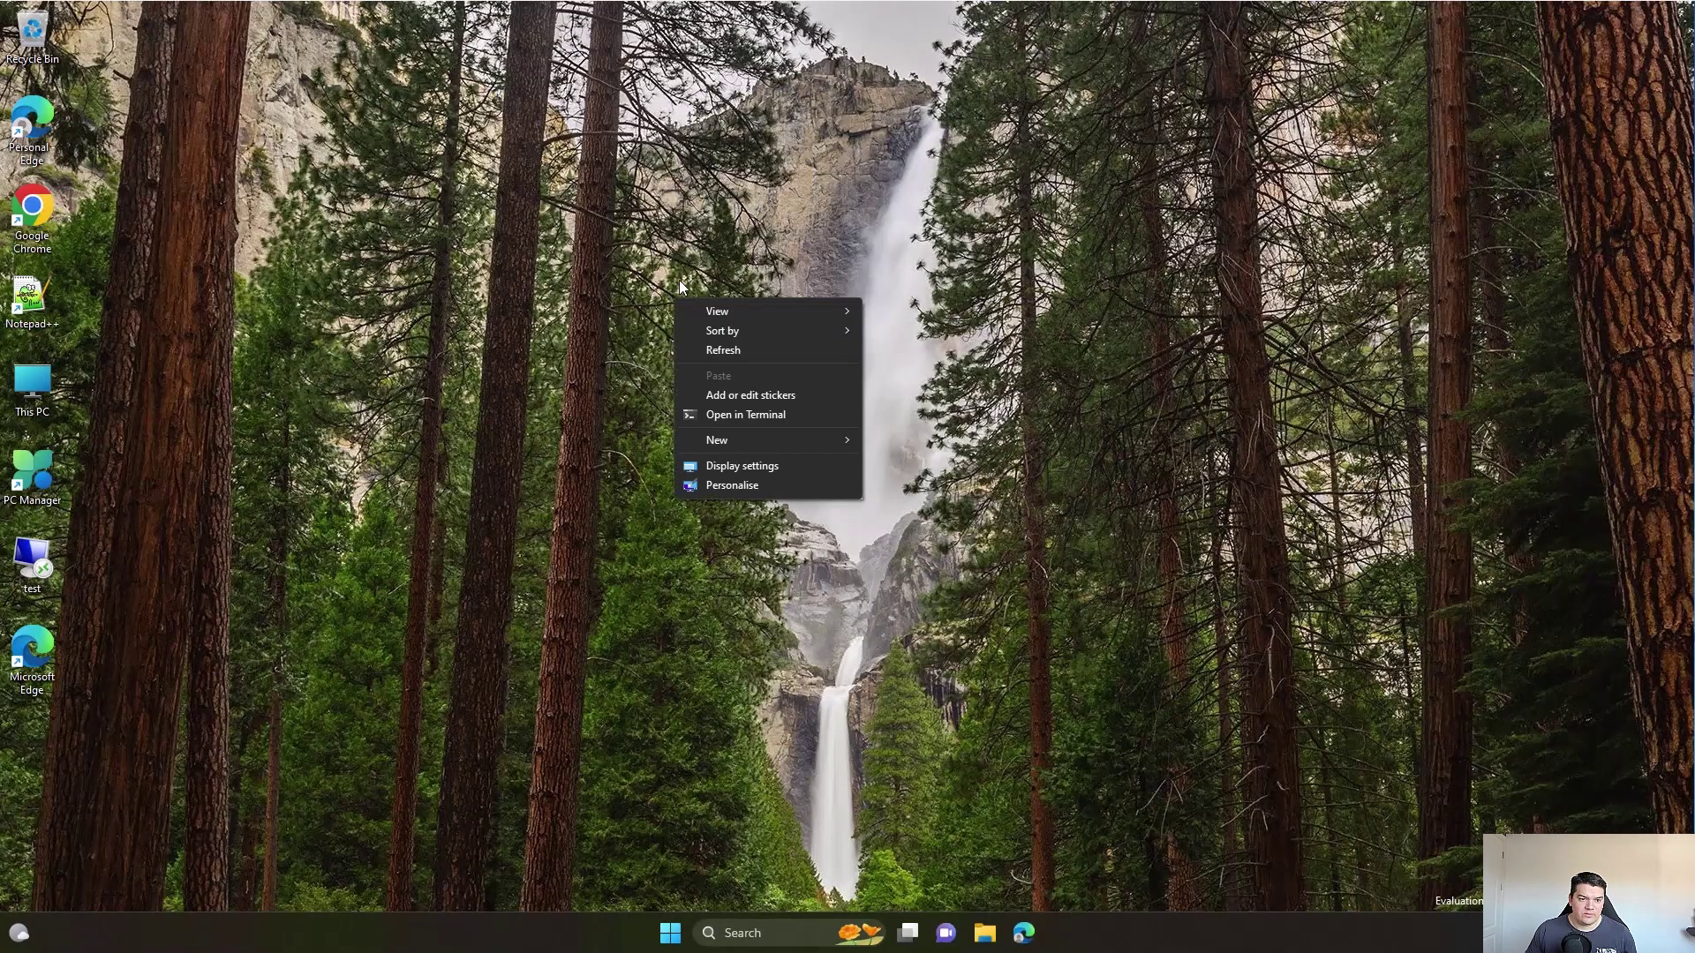
click(729, 486)
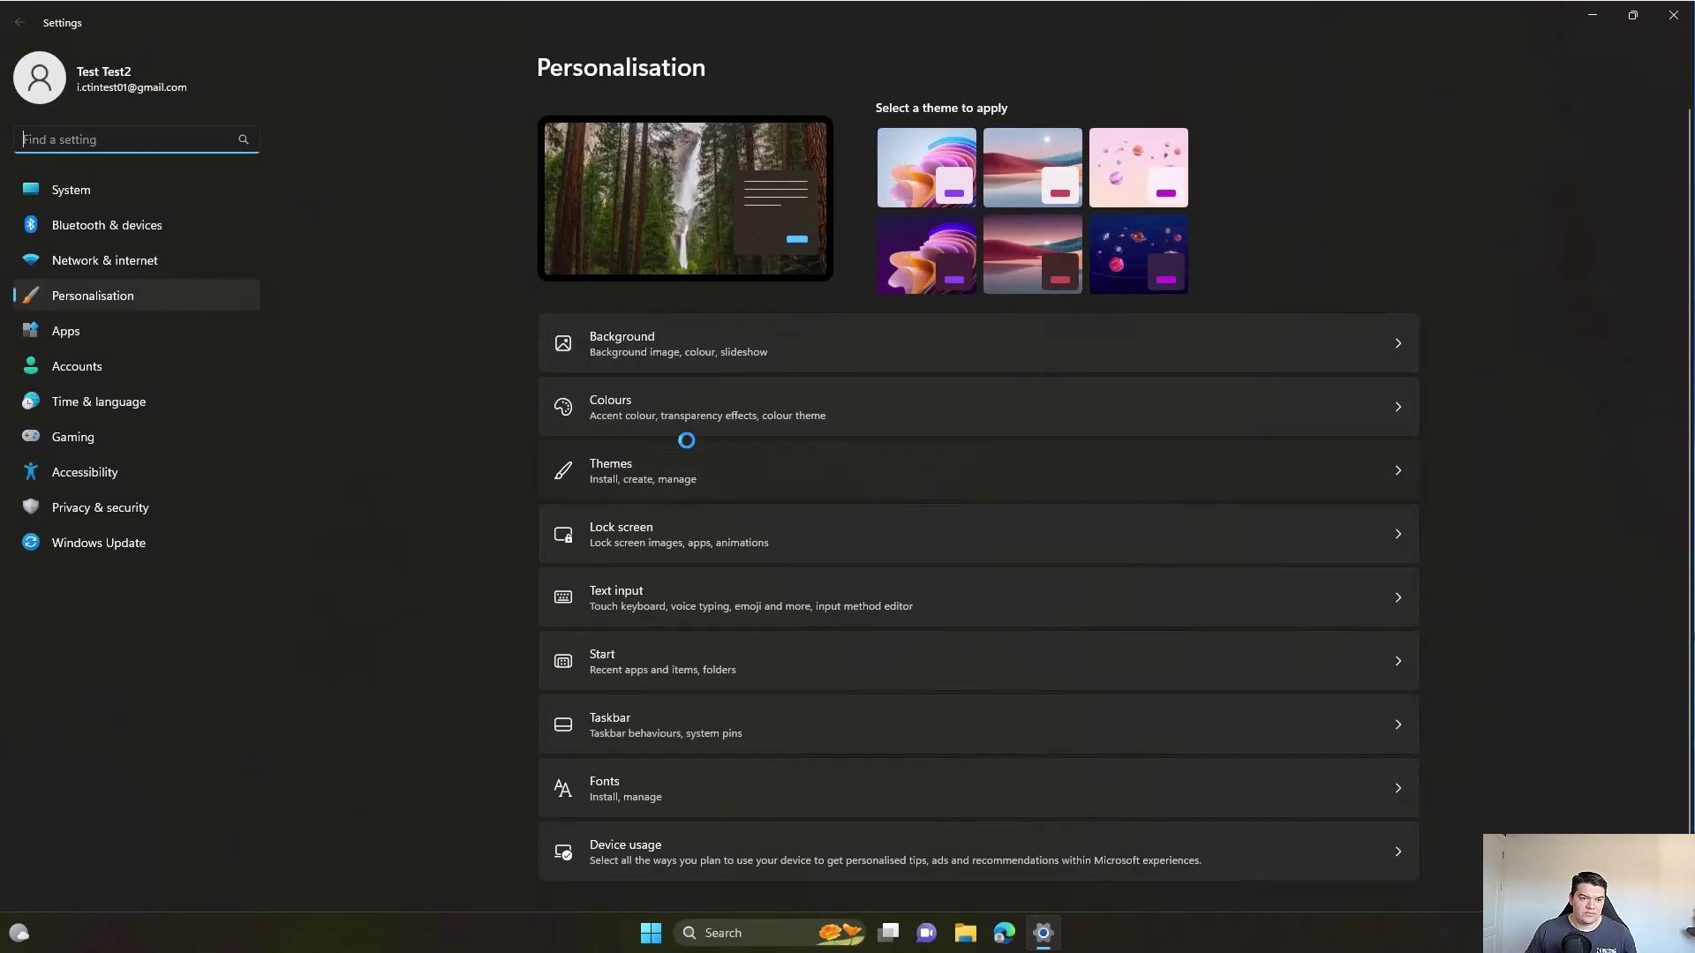
click(628, 474)
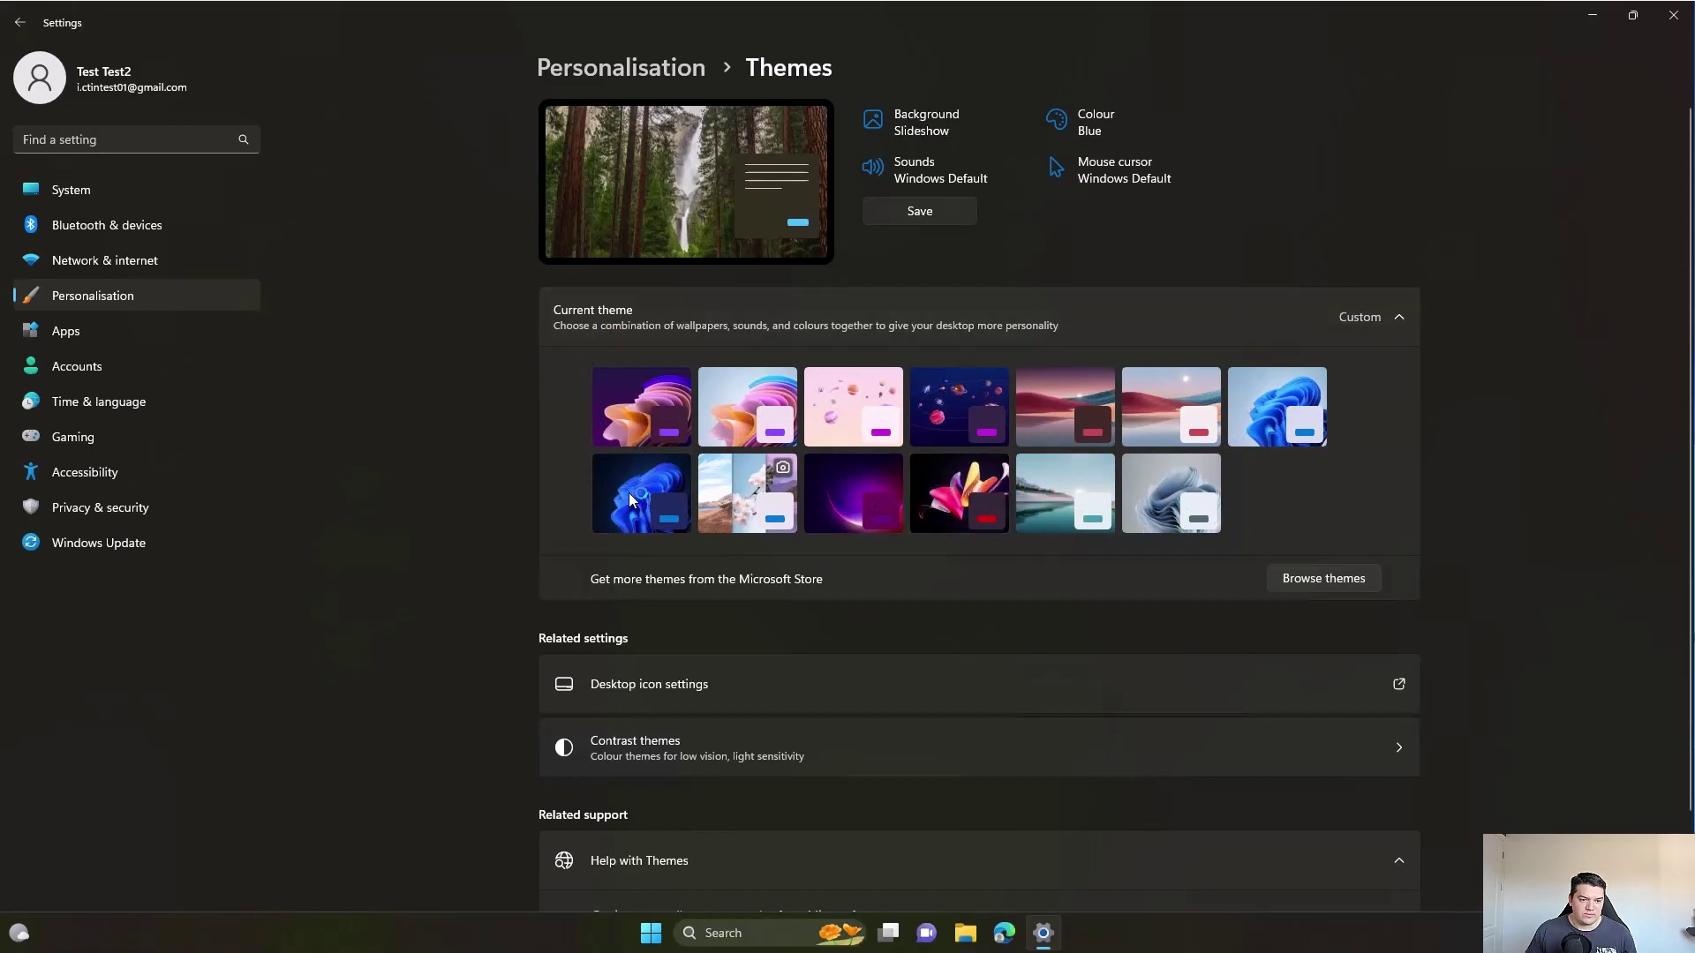
Apply the Flower (dark) theme.
click(637, 412)
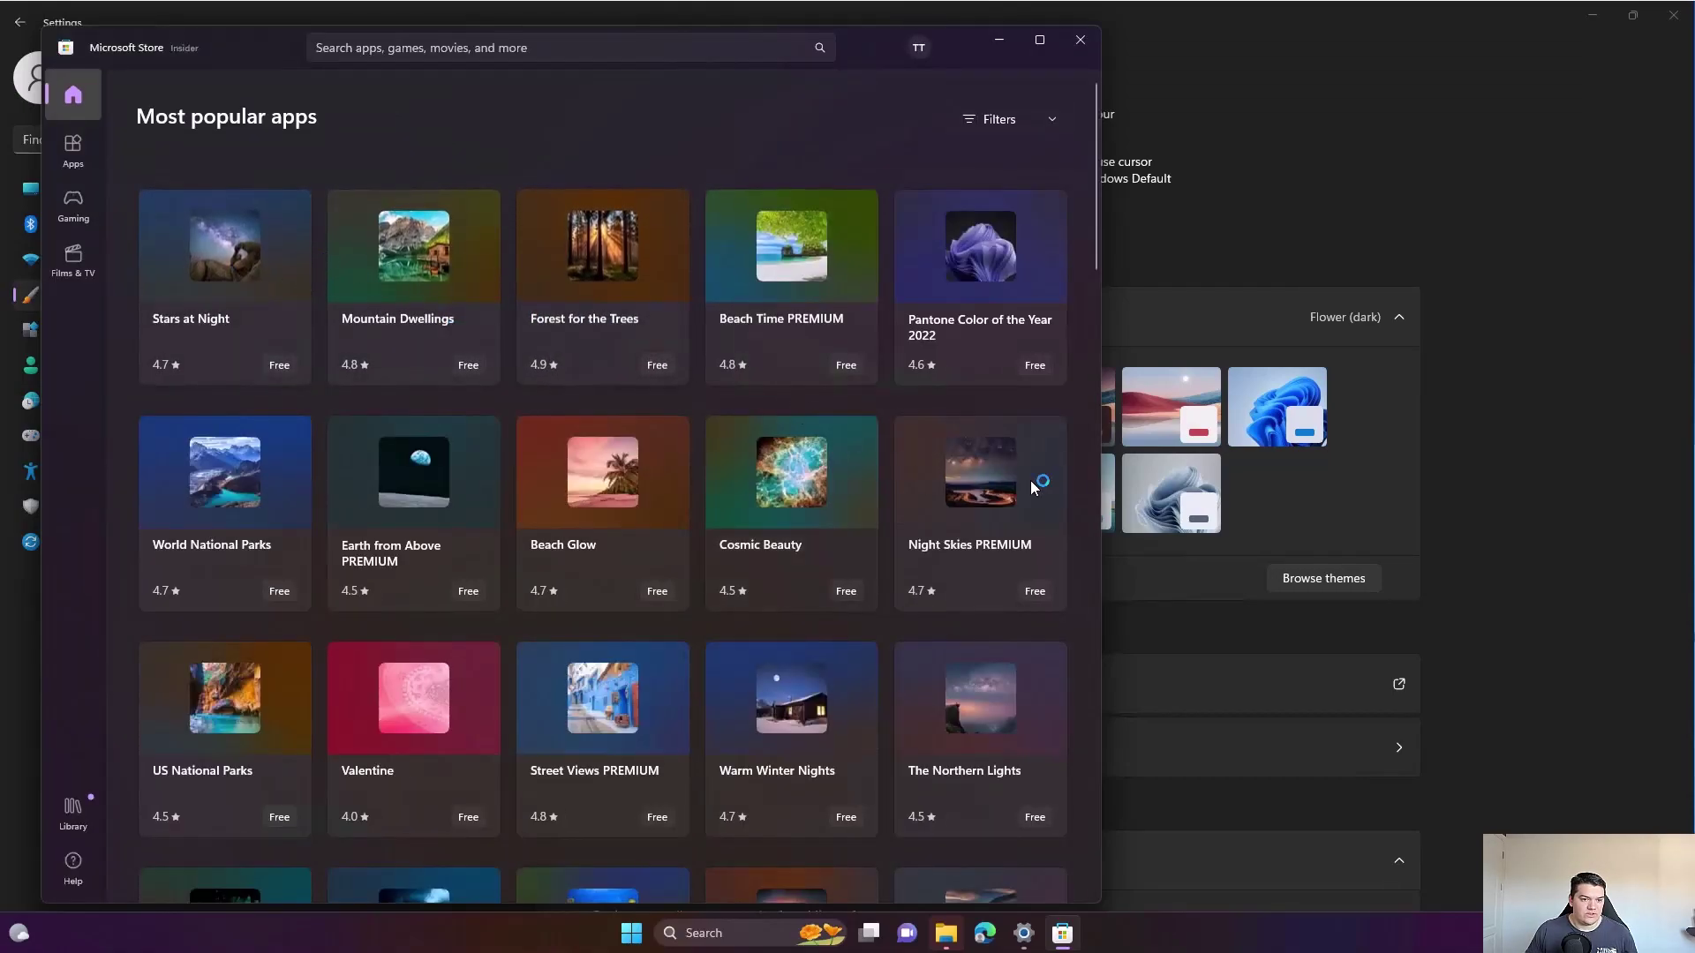
scroll(948, 695, down, 3)
scroll(948, 696, down, 3)
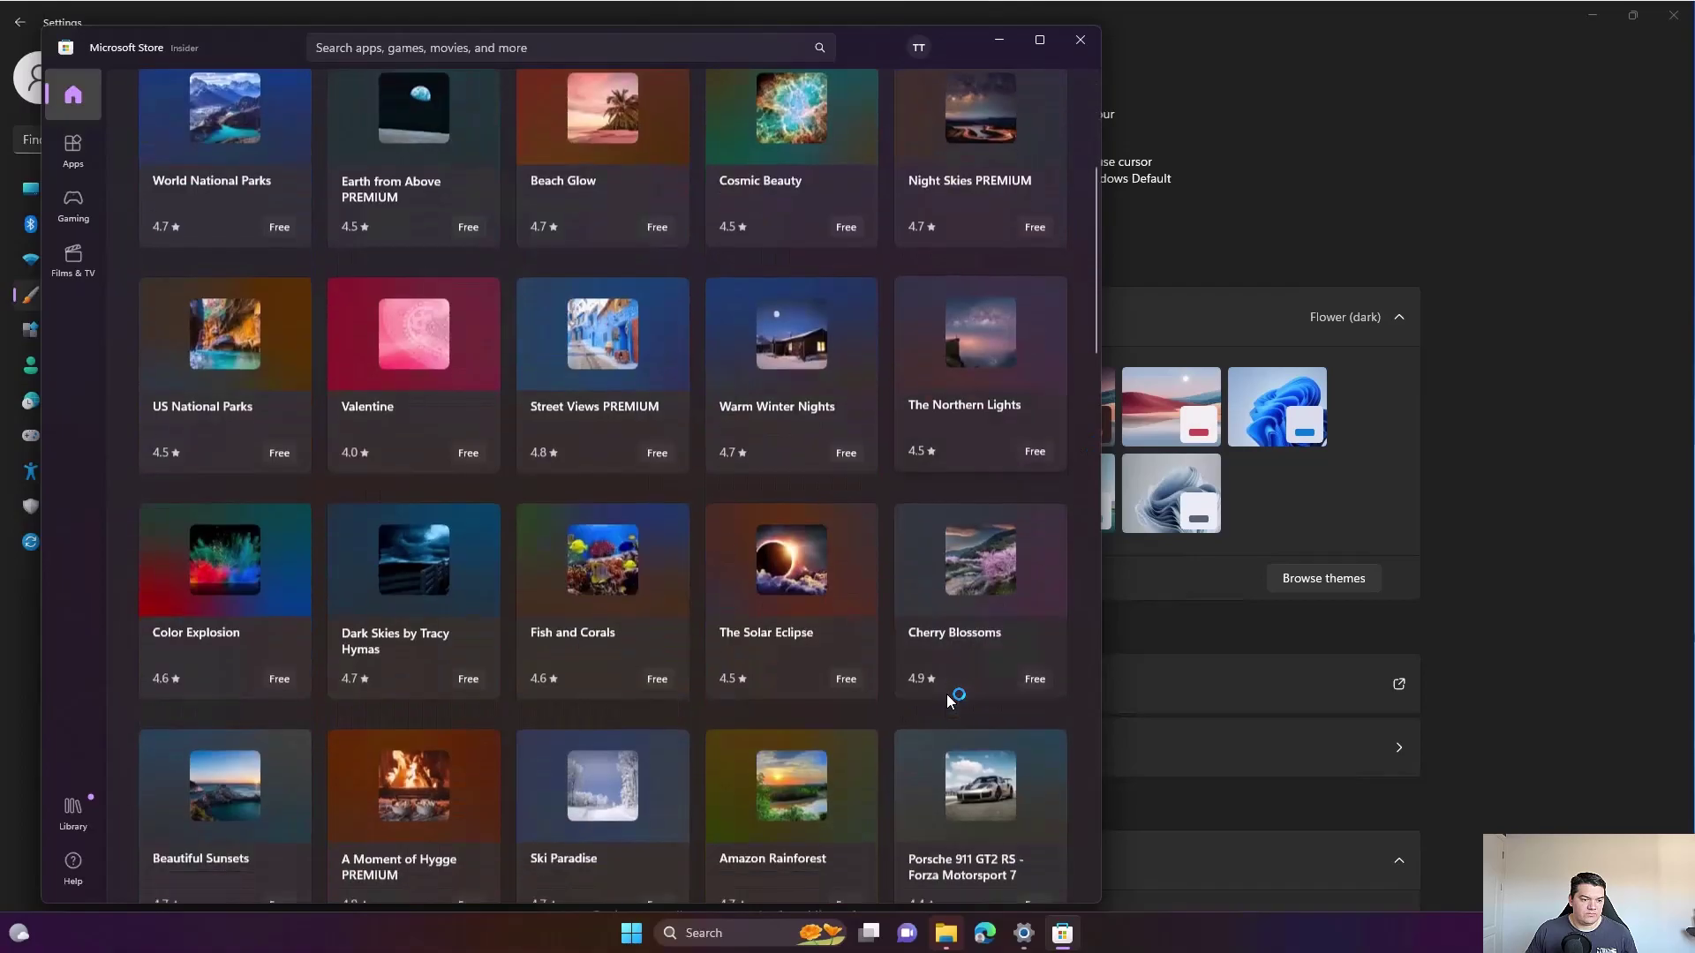
scroll(948, 695, up, 3)
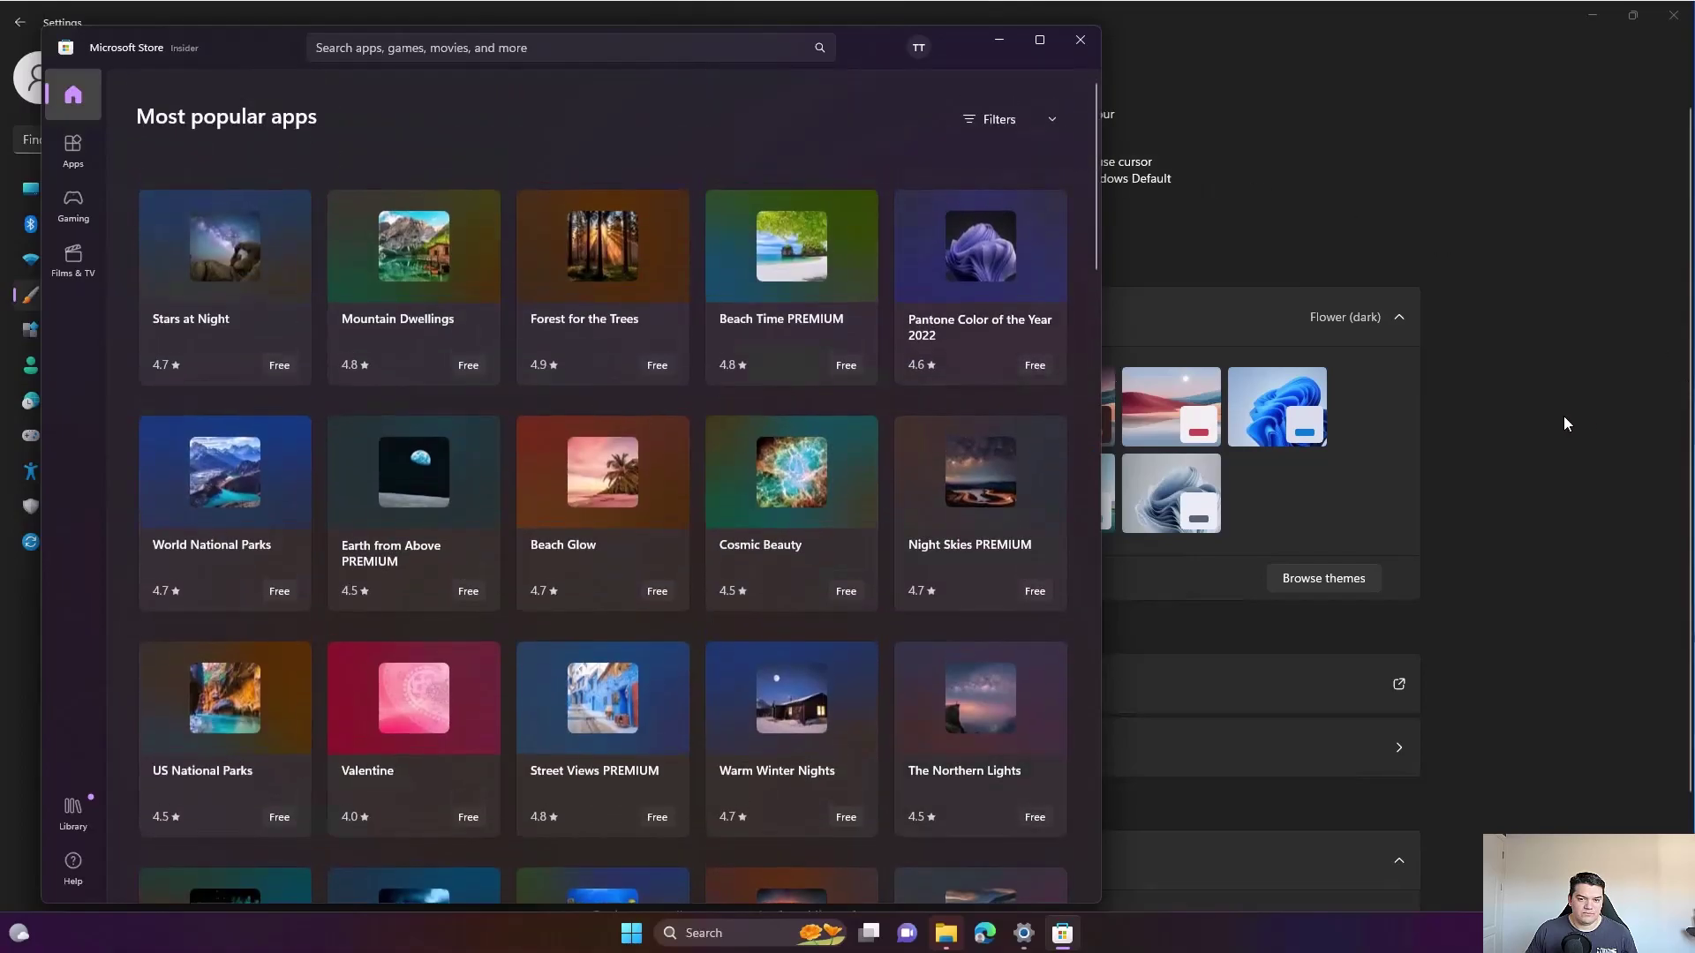
Bring the Settings Themes page back in front, Flower (dark) still current.
click(1557, 406)
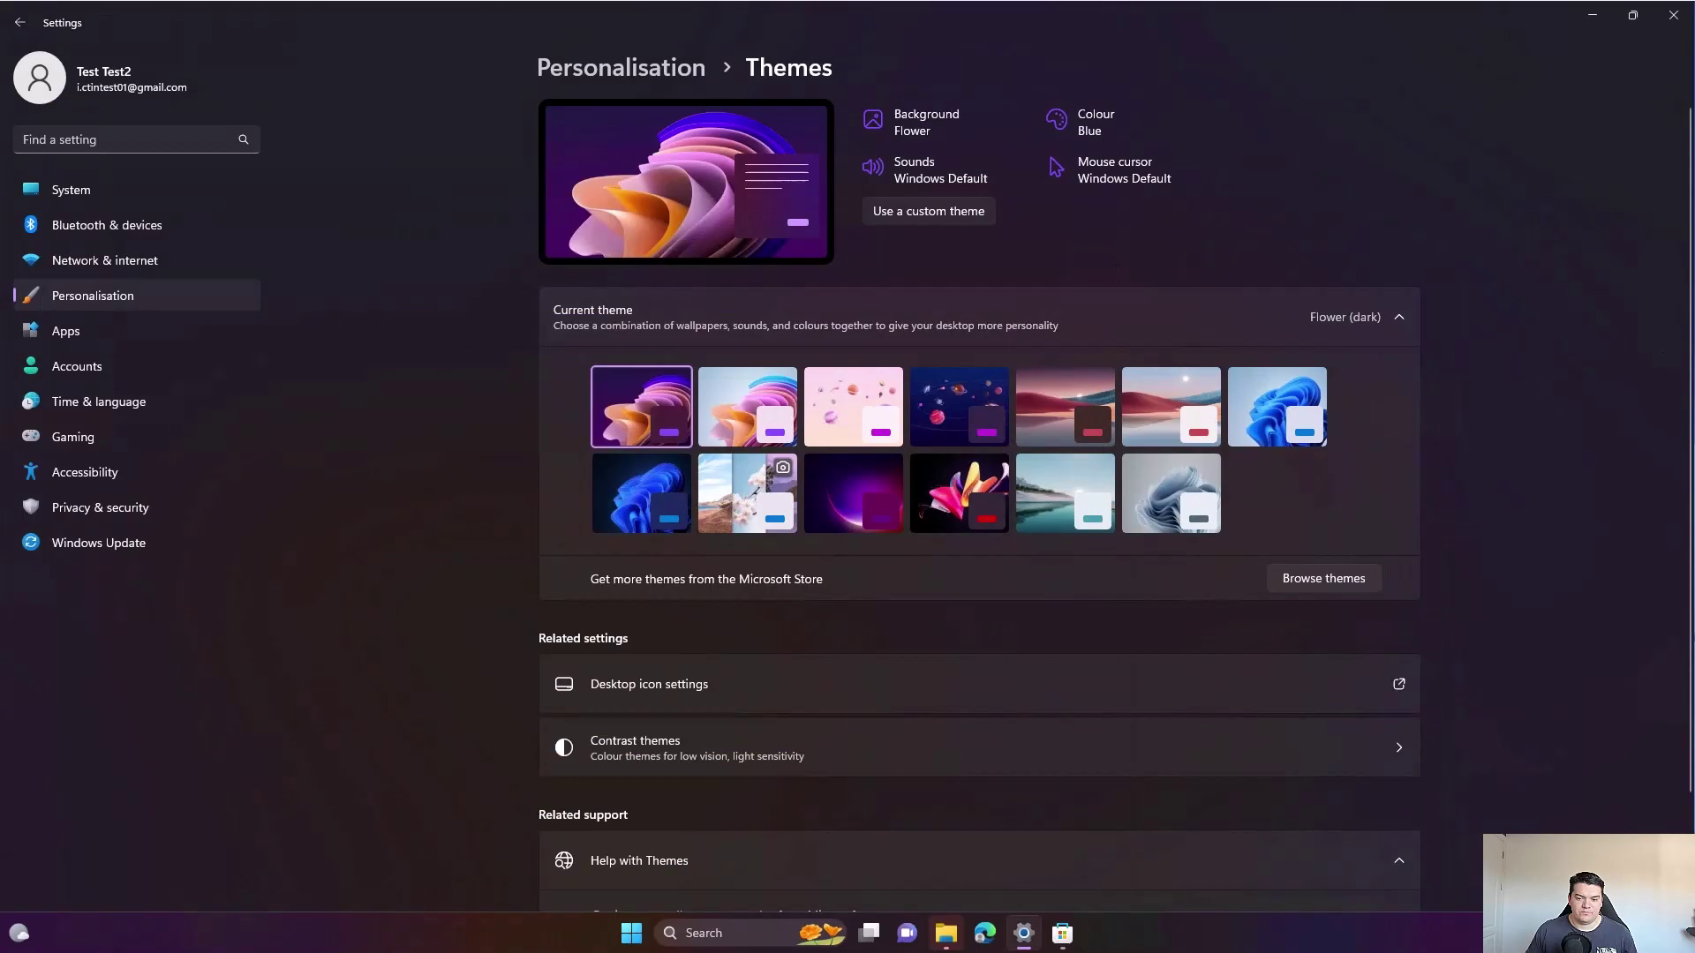